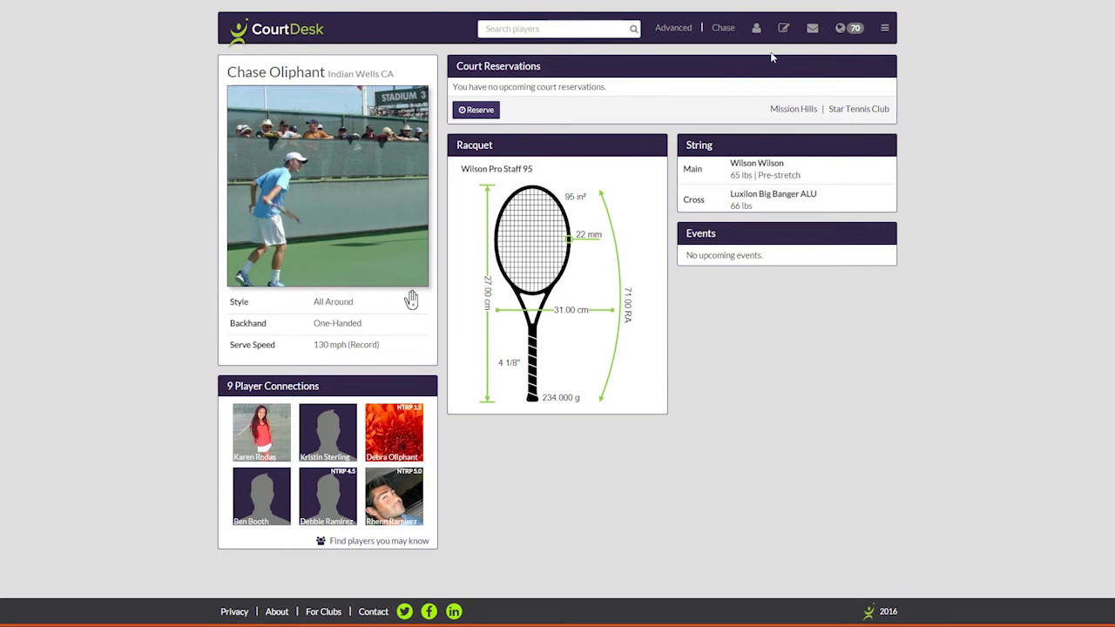
pyautogui.click(812, 29)
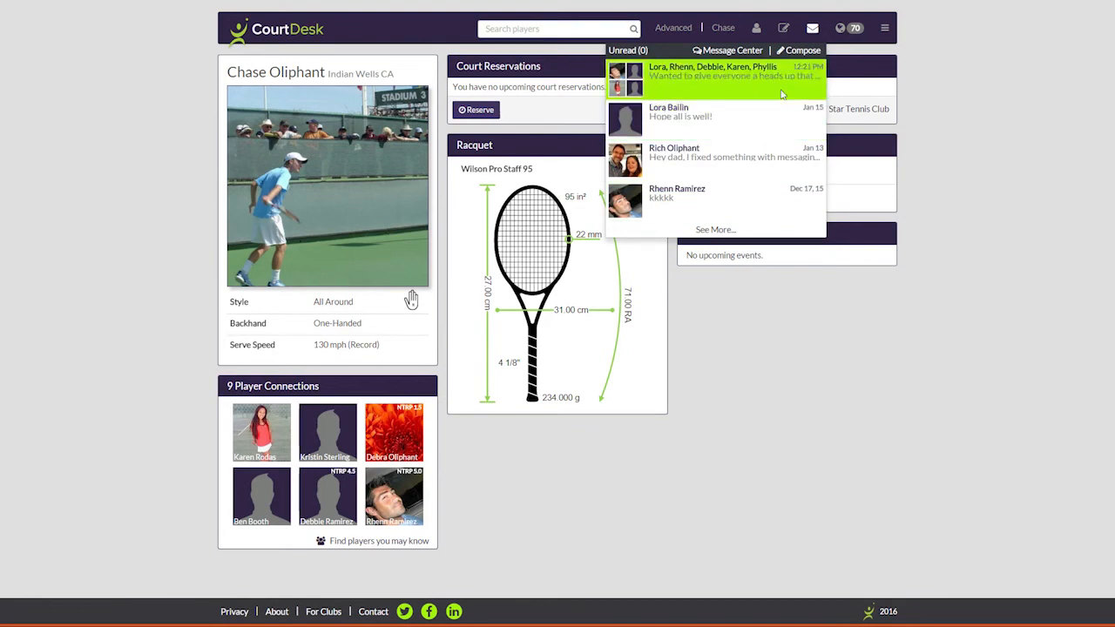
pyautogui.click(812, 29)
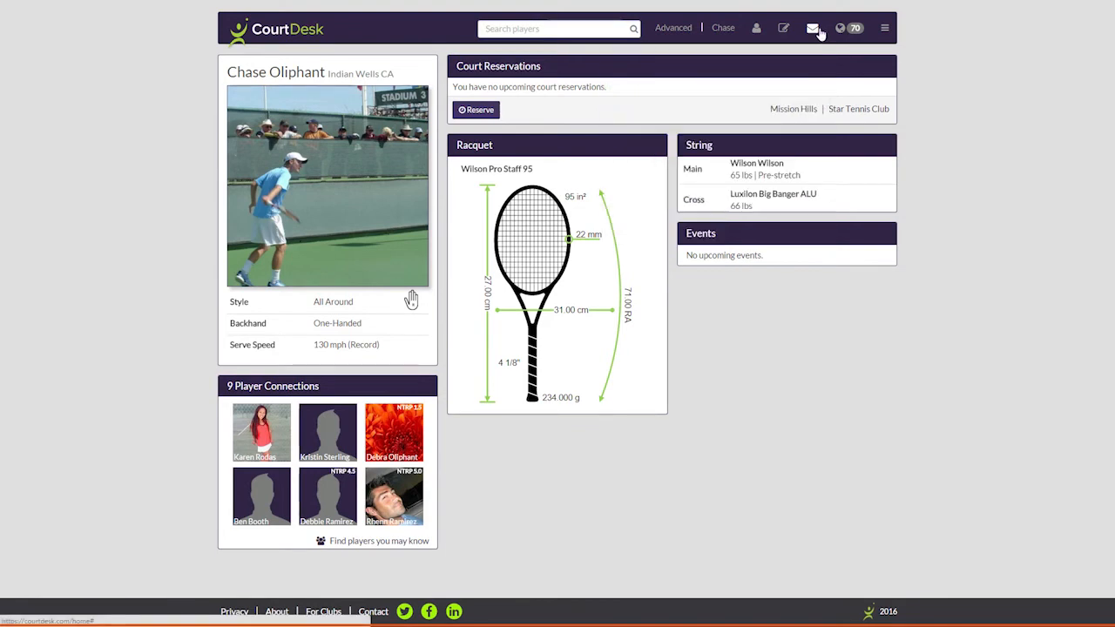
# Step: Open the court book of Star Tennis Club
pyautogui.click(884, 28)
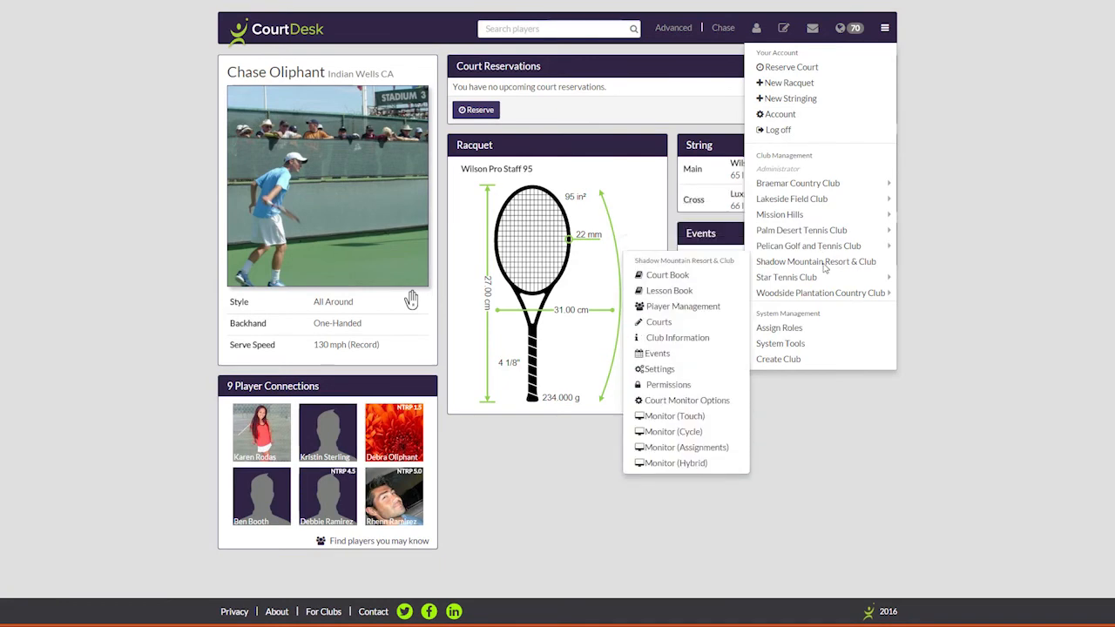
pyautogui.moveTo(775, 282)
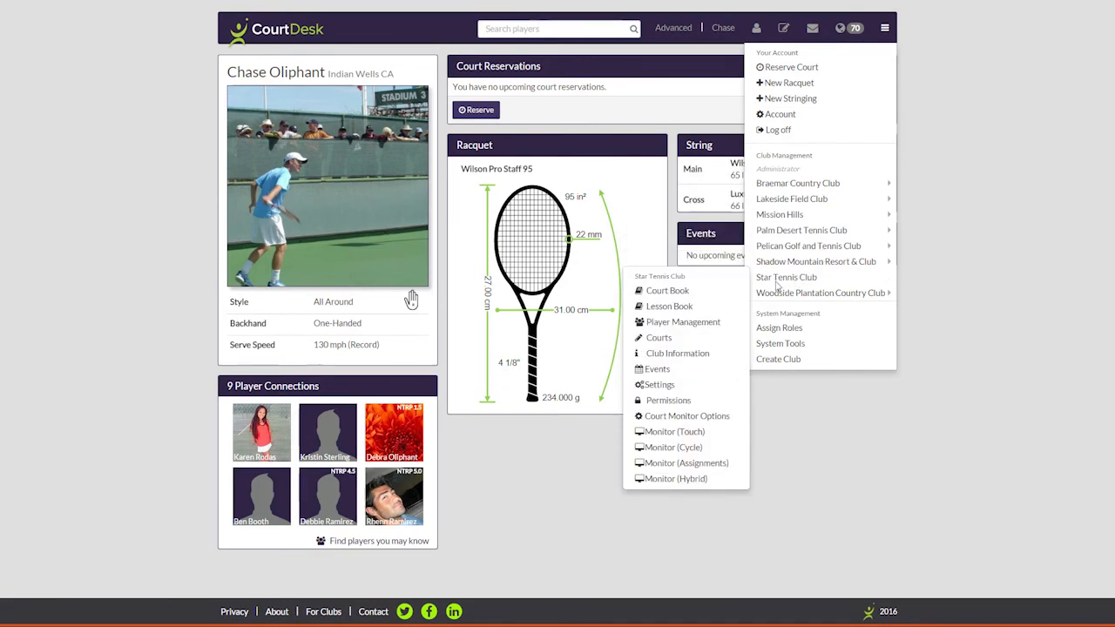
pyautogui.click(687, 296)
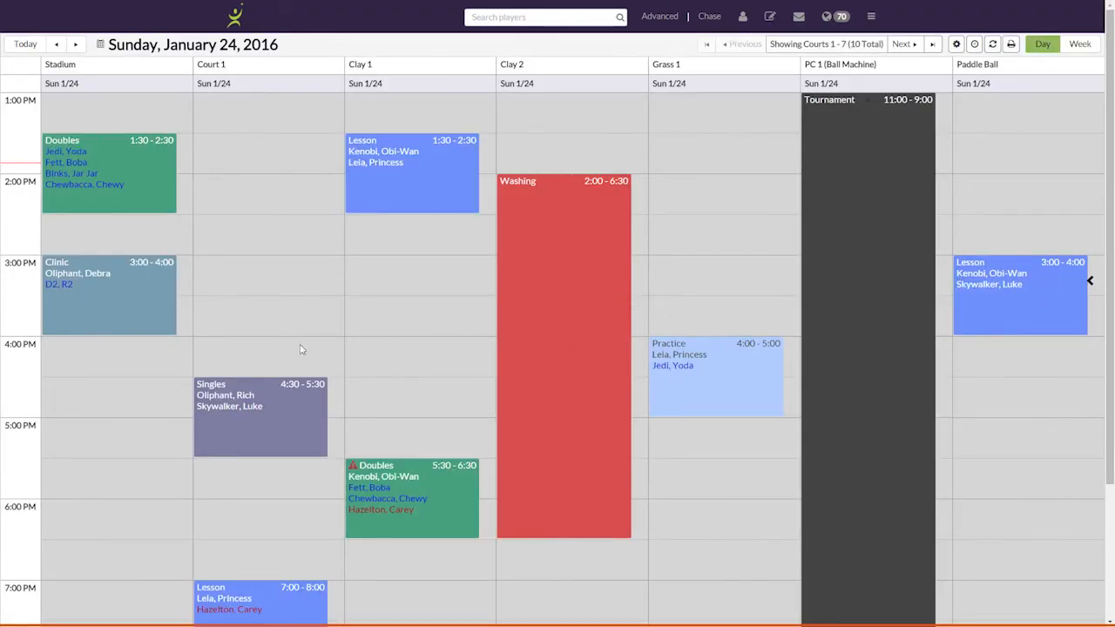
pyautogui.click(105, 45)
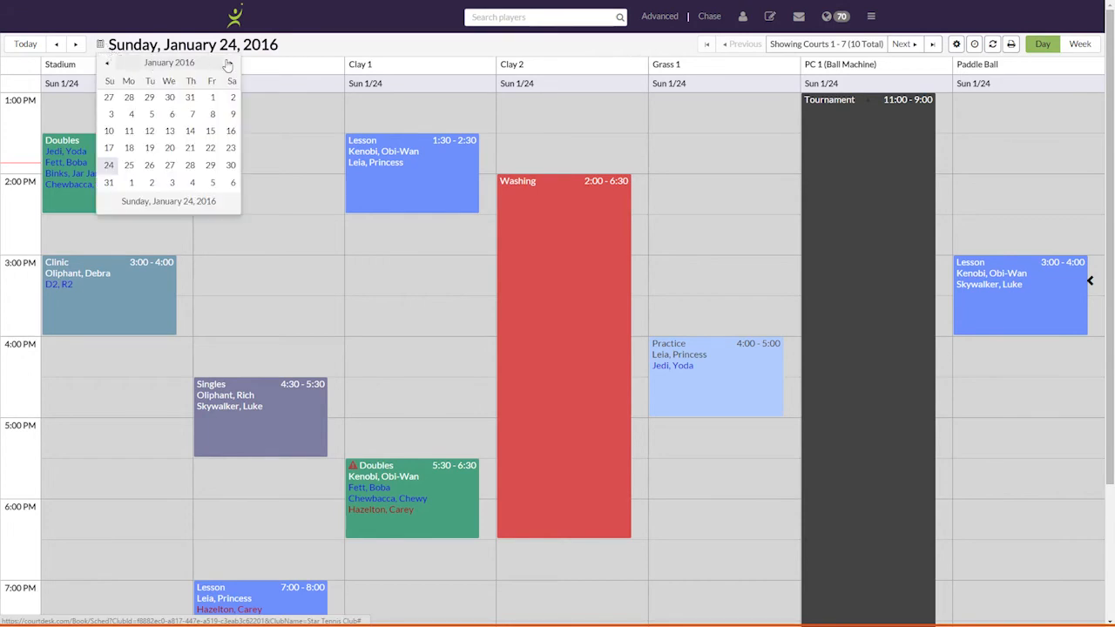
pyautogui.click(326, 45)
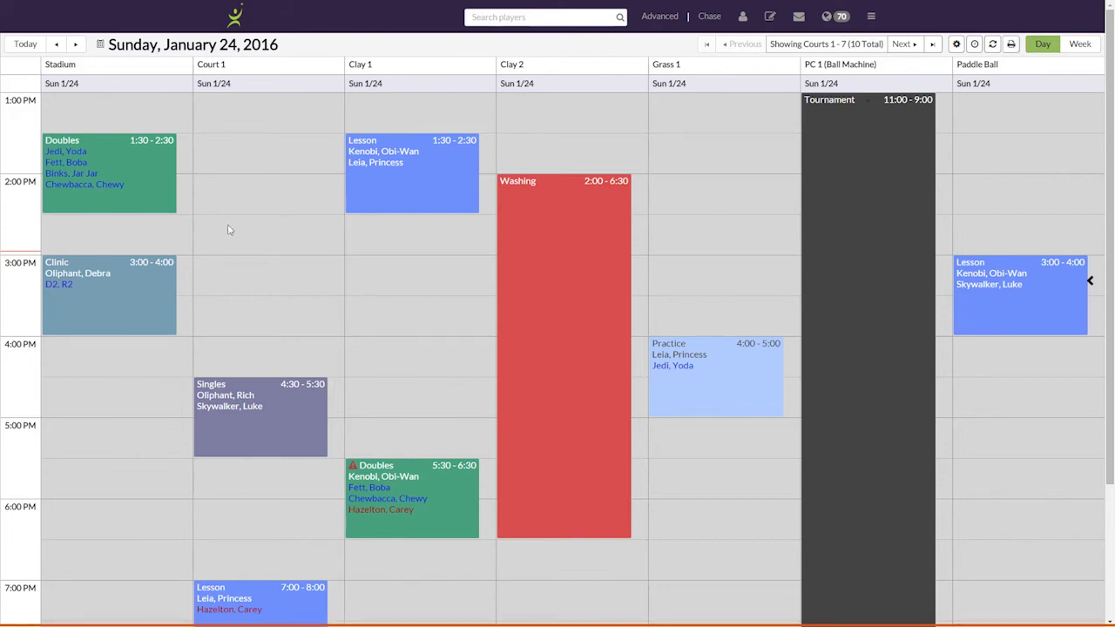
# Step: Shorten the Clay 2 washing block to end at 5:00 PM and move the Stadium clinic to 4:00–5:00 PM
pyautogui.moveTo(577, 534); pyautogui.dragTo(573, 400)
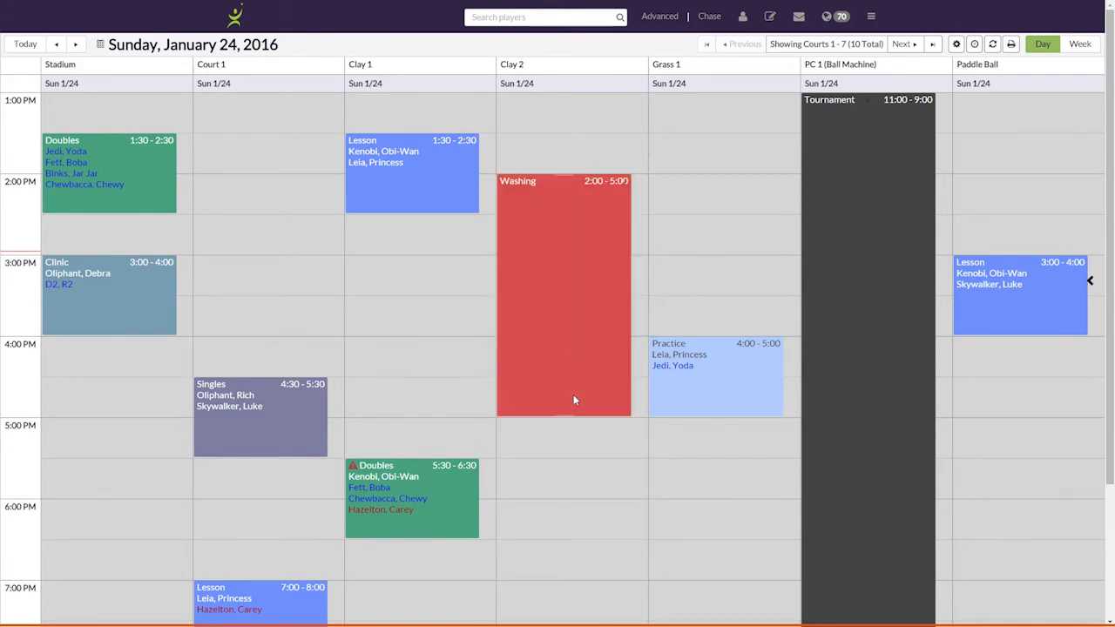
pyautogui.moveTo(96, 281); pyautogui.dragTo(111, 379)
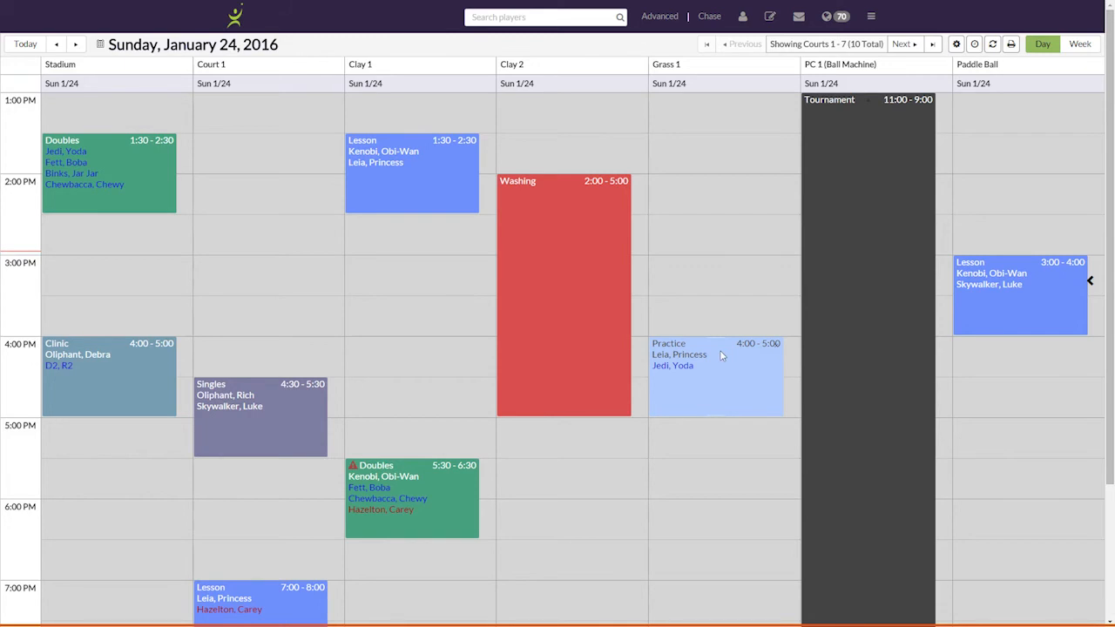
# Step: Try to move the Grass 1 practice to overlap the Clay 1 lesson's time, and the Court 1 singles onto that lesson's slot
pyautogui.moveTo(726, 357); pyautogui.dragTo(706, 200)
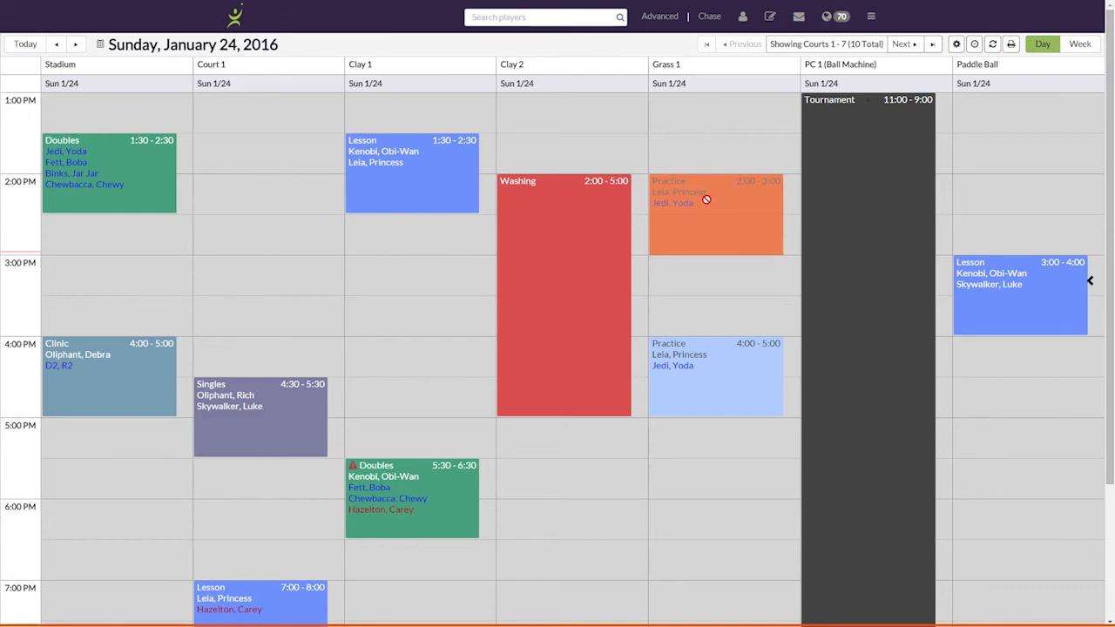
pyautogui.moveTo(707, 200); pyautogui.dragTo(702, 161)
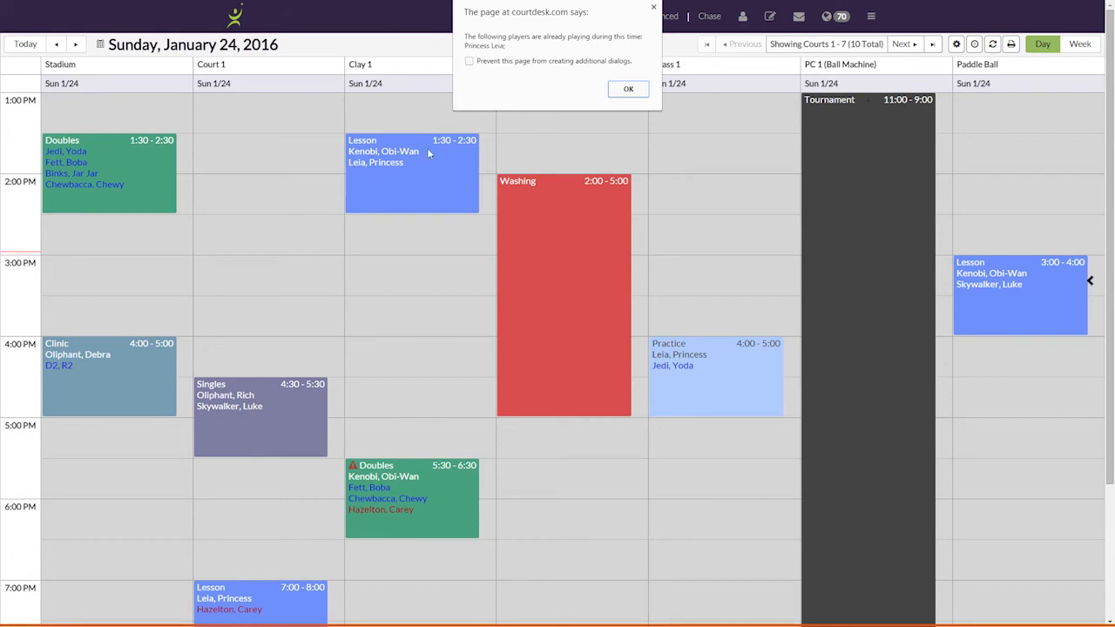
pyautogui.click(628, 91)
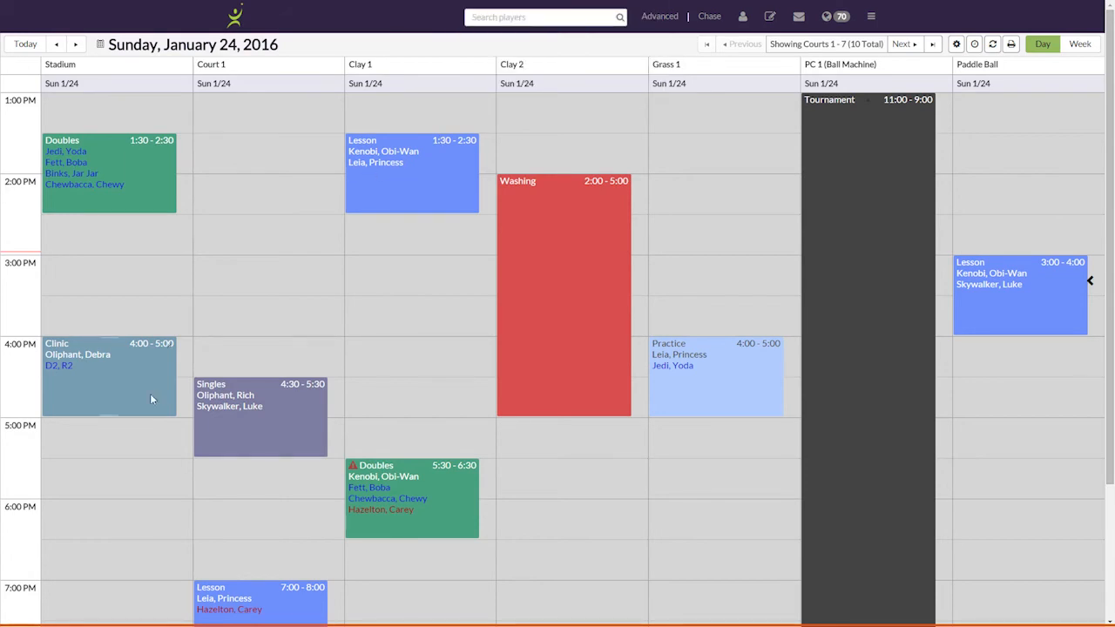
pyautogui.moveTo(238, 408); pyautogui.dragTo(410, 154)
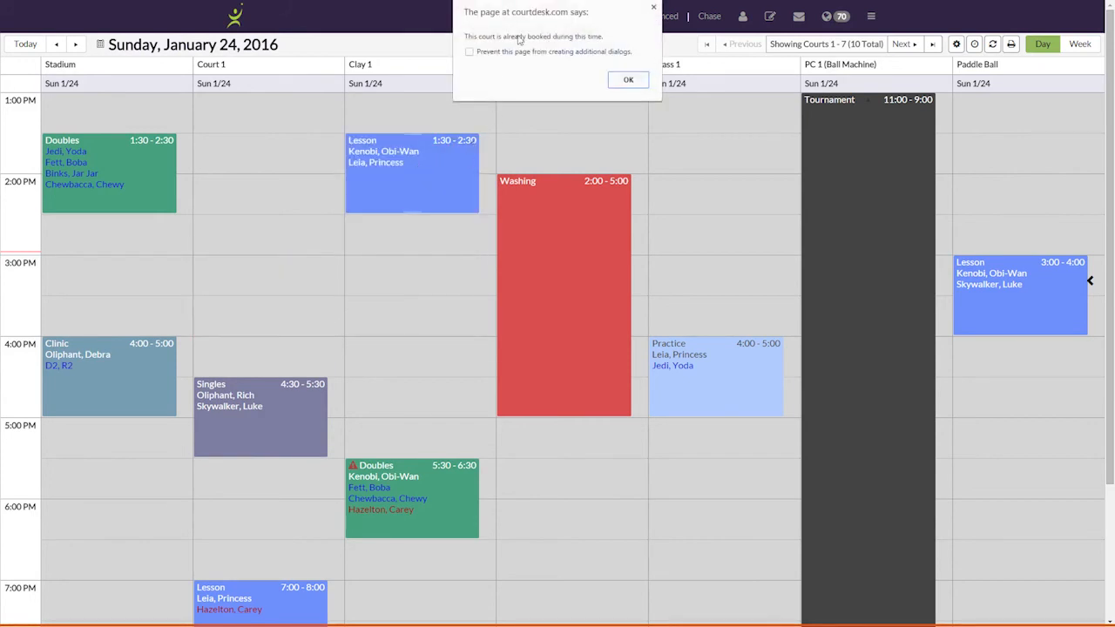
pyautogui.click(629, 80)
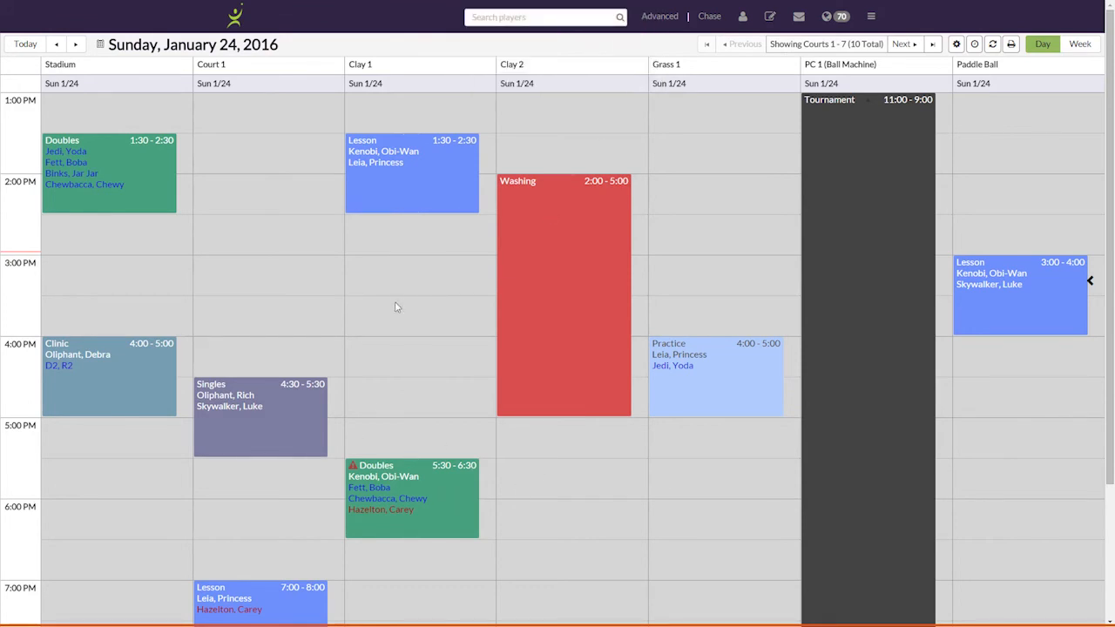
# Step: Start a court reservation on Clay 1 at 3:00 PM with the label Doubles
pyautogui.click(393, 277)
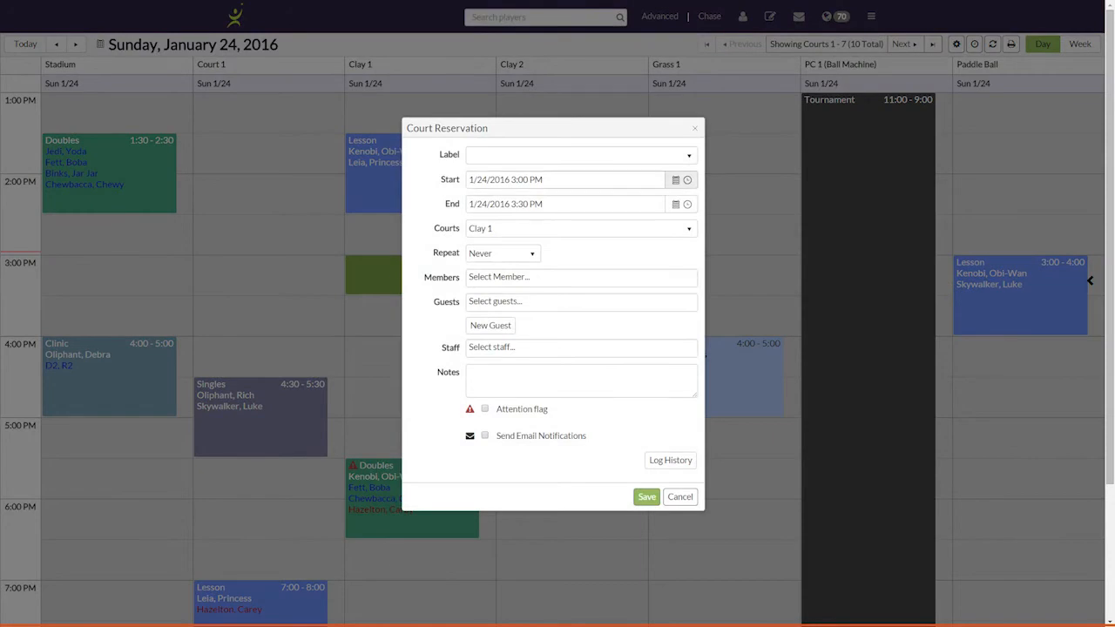
pyautogui.click(523, 155)
pyautogui.click(508, 213)
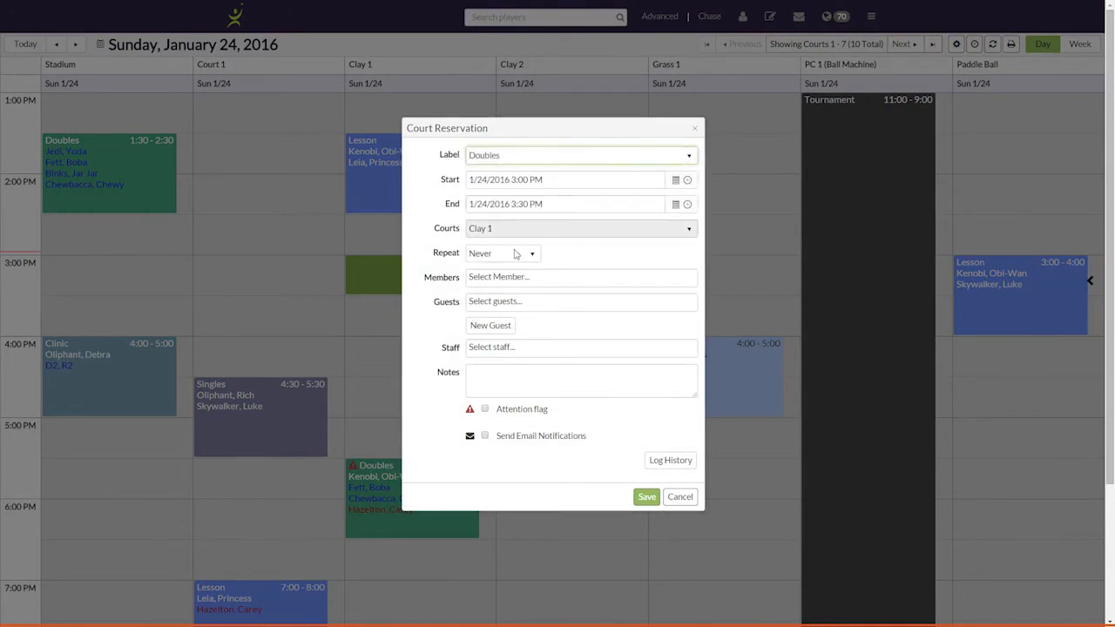
# Step: Add two members and one guest to the doubles reservation
pyautogui.click(513, 278)
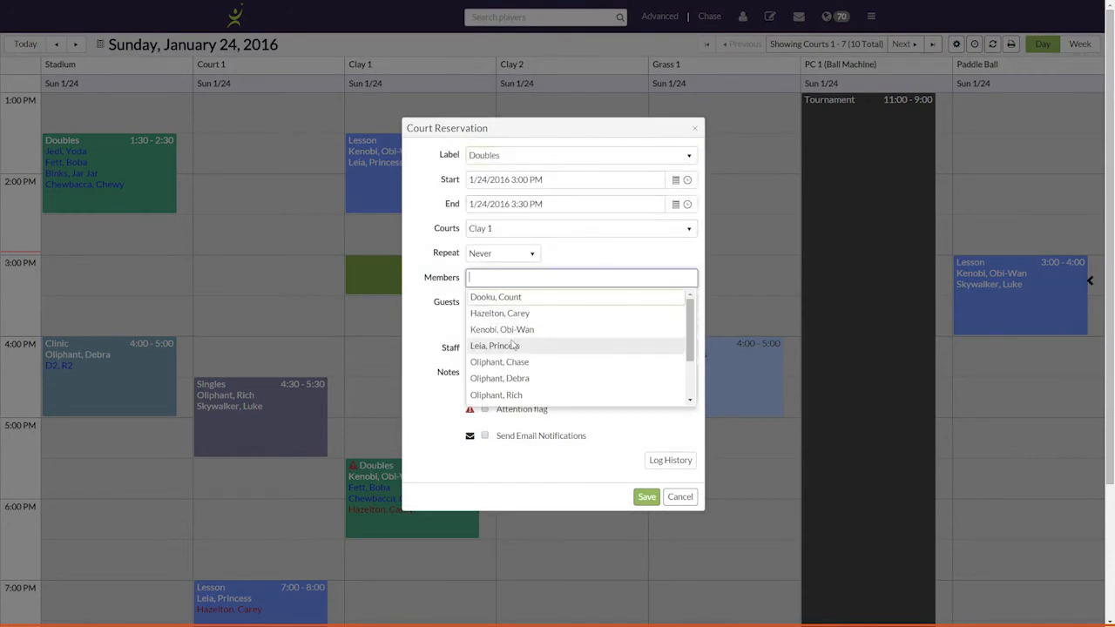
pyautogui.click(520, 362)
pyautogui.write('troo')
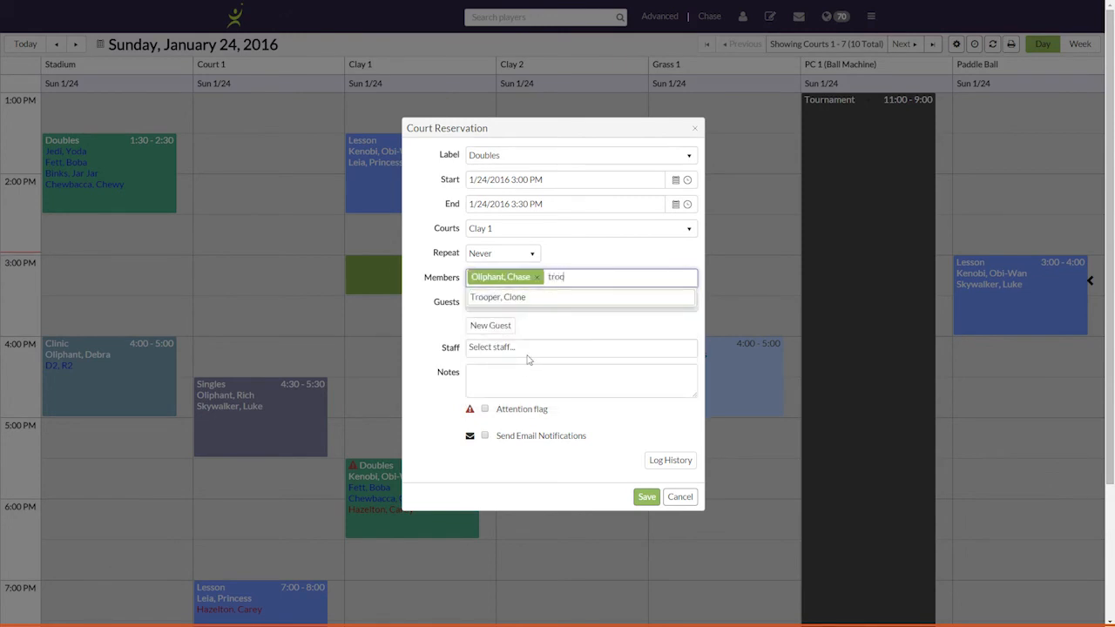
pyautogui.click(526, 299)
pyautogui.click(526, 303)
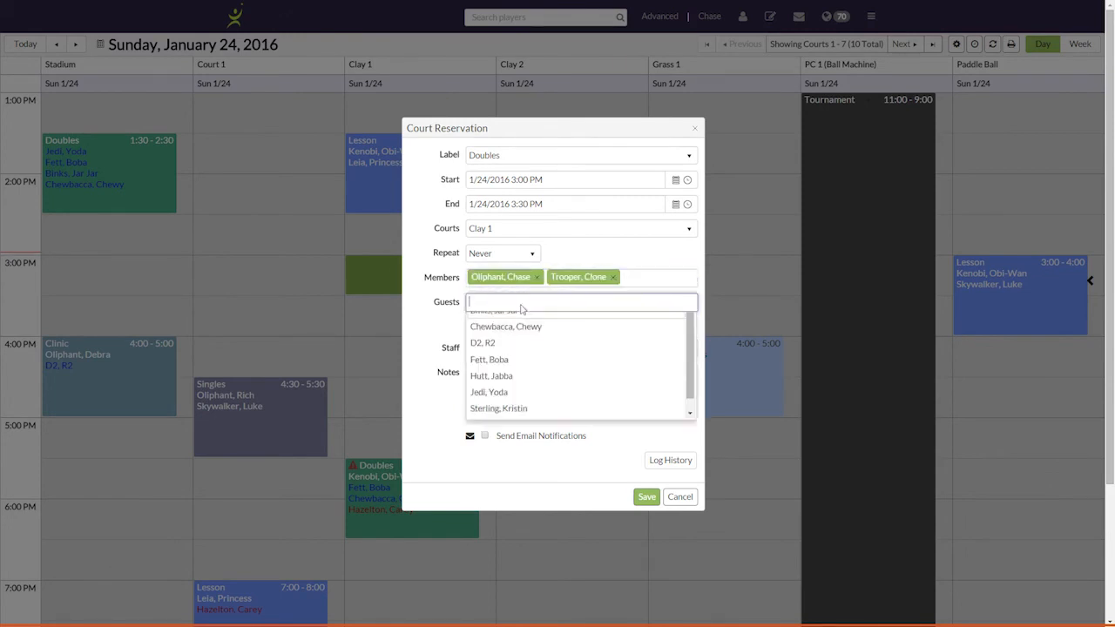
pyautogui.write('st')
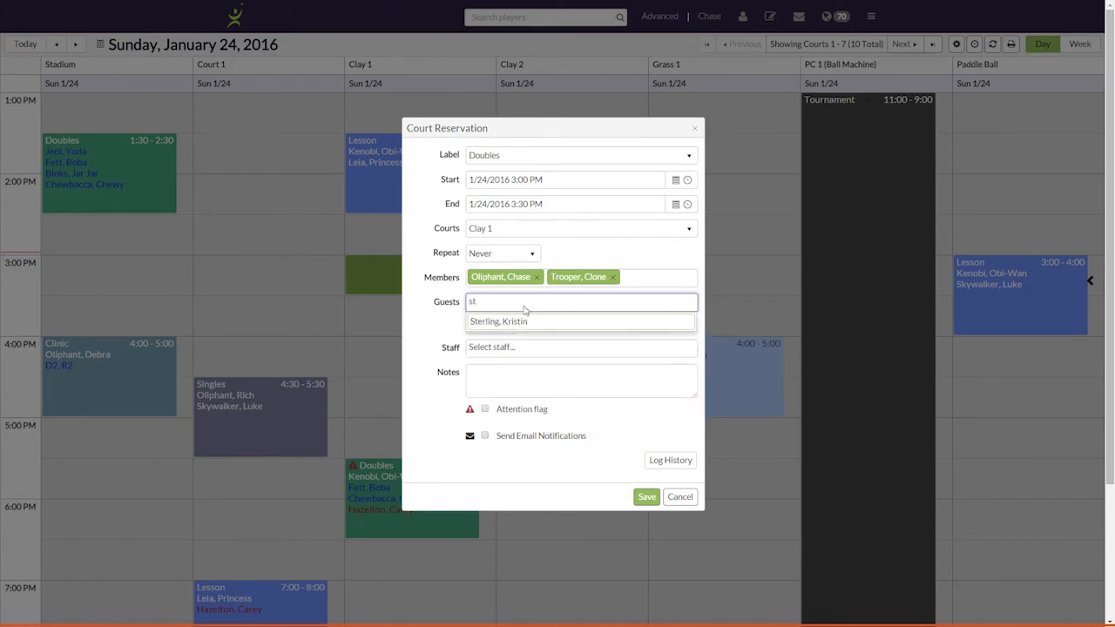
pyautogui.click(521, 322)
# Step: Save the reservation with the note "Need at fourth player!!!" and the attention flag, and extend it to end at 4:00 PM
pyautogui.click(557, 379)
pyautogui.write('Nee')
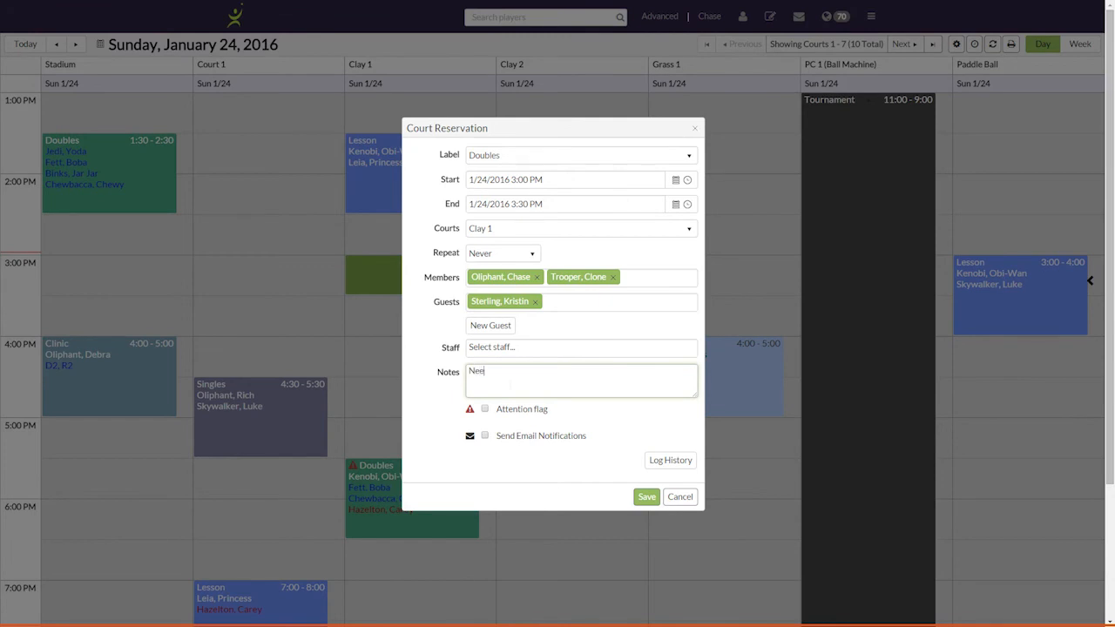
pyautogui.write('d at fourth player!!!')
pyautogui.click(485, 409)
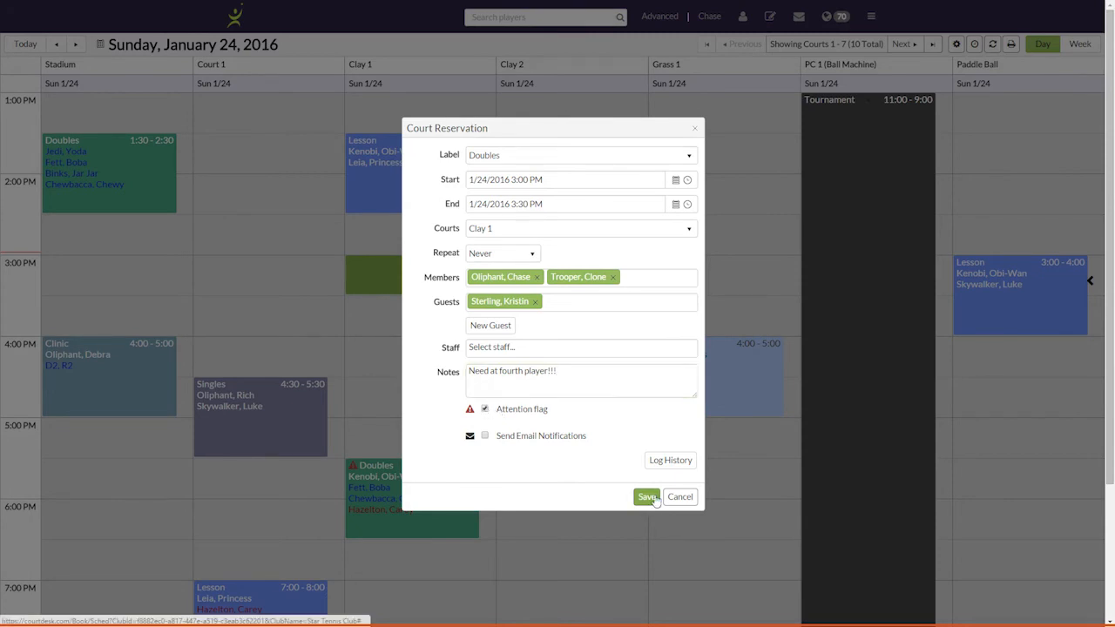
pyautogui.click(647, 497)
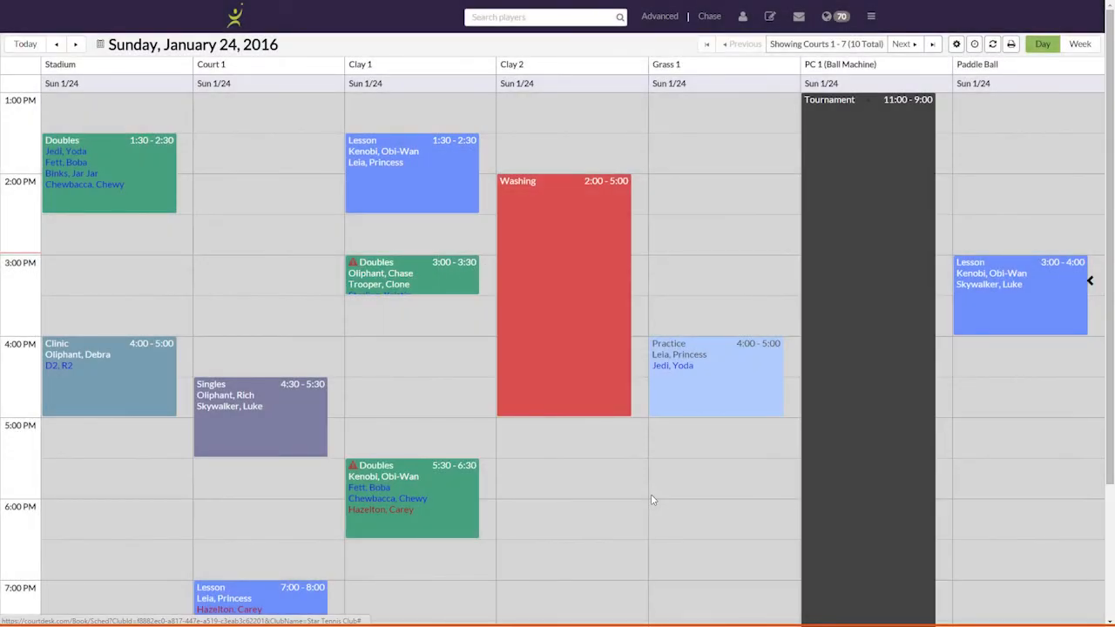
pyautogui.moveTo(419, 298); pyautogui.dragTo(417, 317)
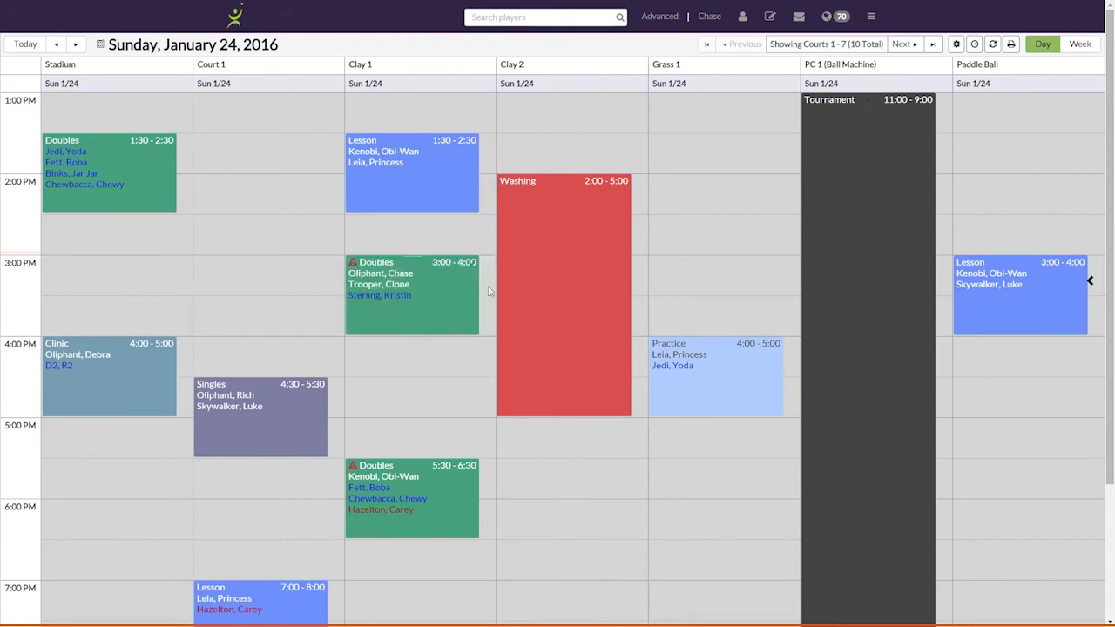
# Step: Open the flagged 3:00–4:00 doubles reservation from the daily notes and review its log history
pyautogui.click(1092, 282)
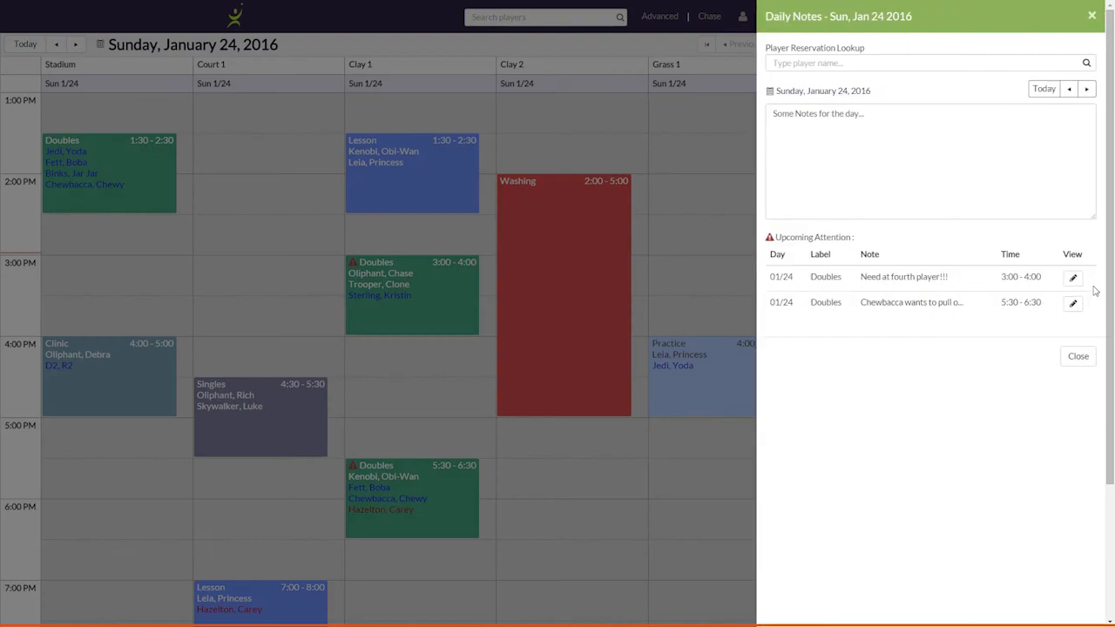
pyautogui.moveTo(770, 277); pyautogui.dragTo(949, 277)
pyautogui.tripleClick(903, 277)
pyautogui.click(969, 287)
pyautogui.click(1071, 278)
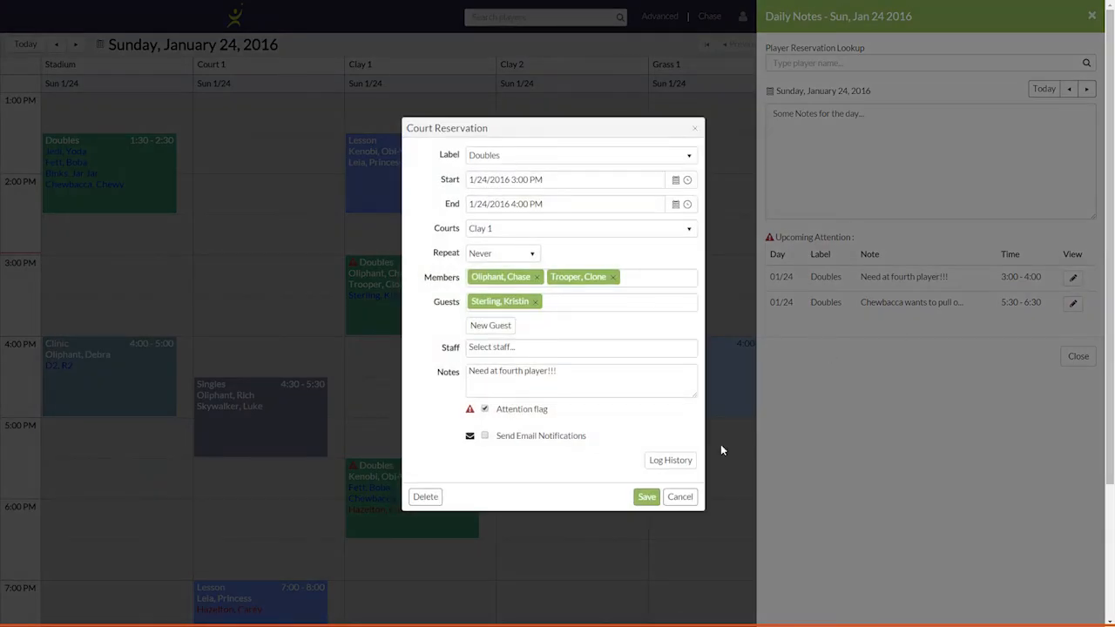
pyautogui.click(670, 462)
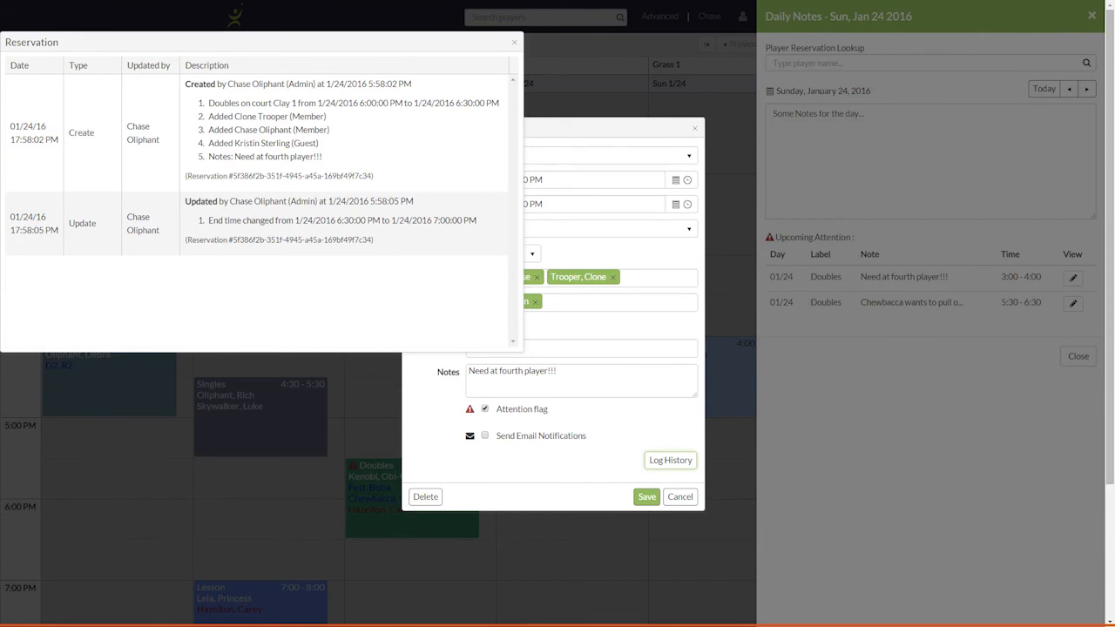
pyautogui.click(514, 45)
# Step: Turn off the attention flag and clear the reservation's notes
pyautogui.click(485, 409)
pyautogui.moveTo(562, 371); pyautogui.dragTo(448, 376)
pyautogui.press('BackSpace')
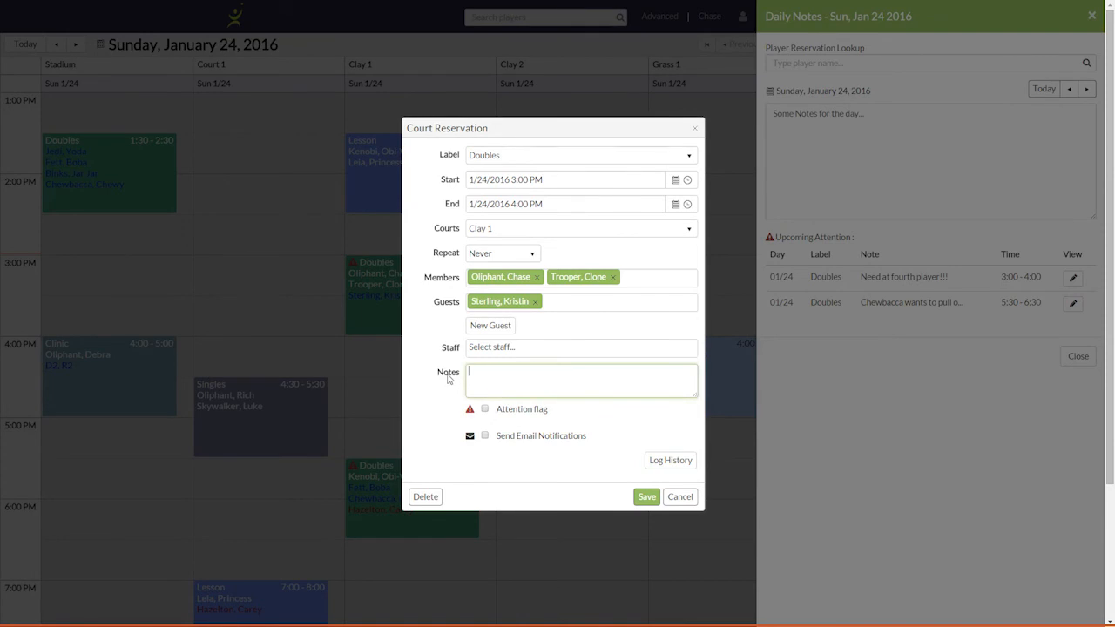
# Step: Add a second guest to the doubles reservation as the fourth player and save it
pyautogui.click(580, 302)
pyautogui.scroll(-1, 552, 378)
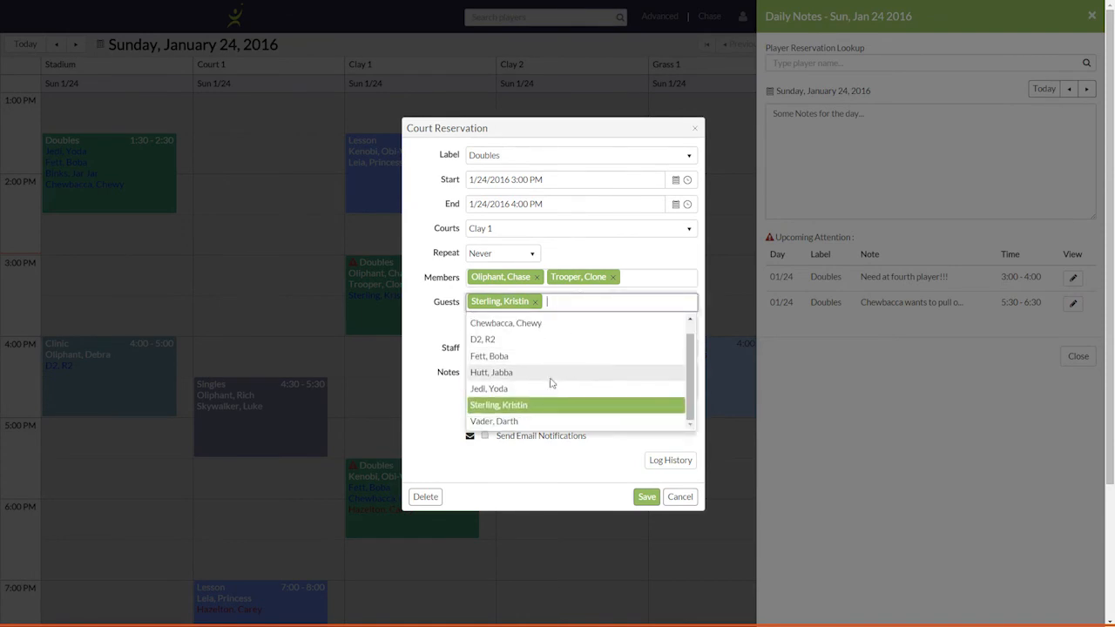
pyautogui.click(495, 420)
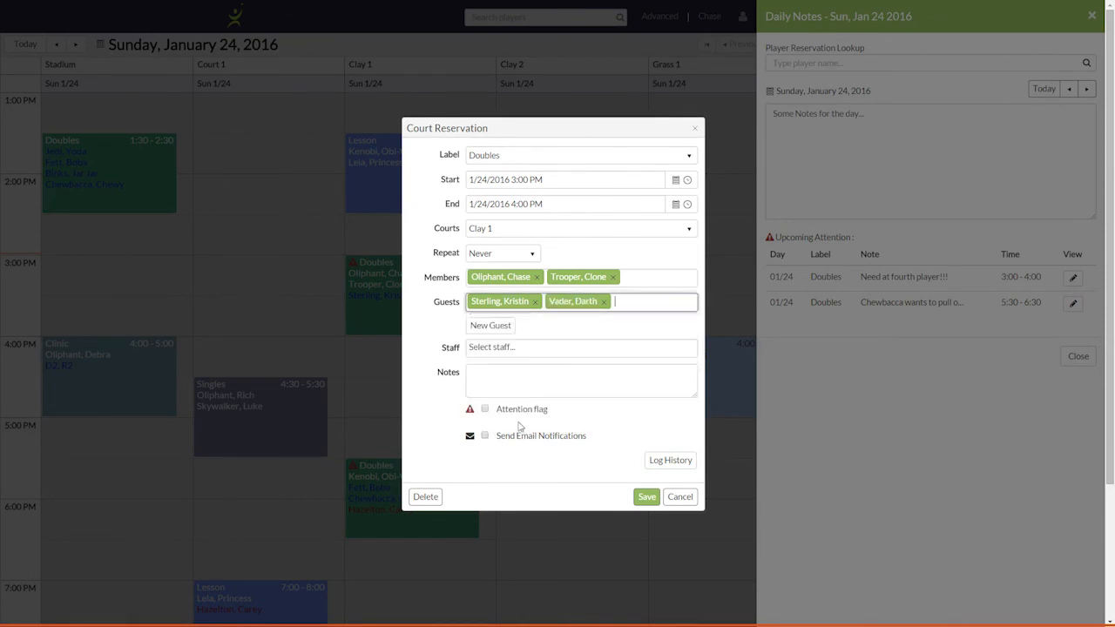
pyautogui.click(649, 498)
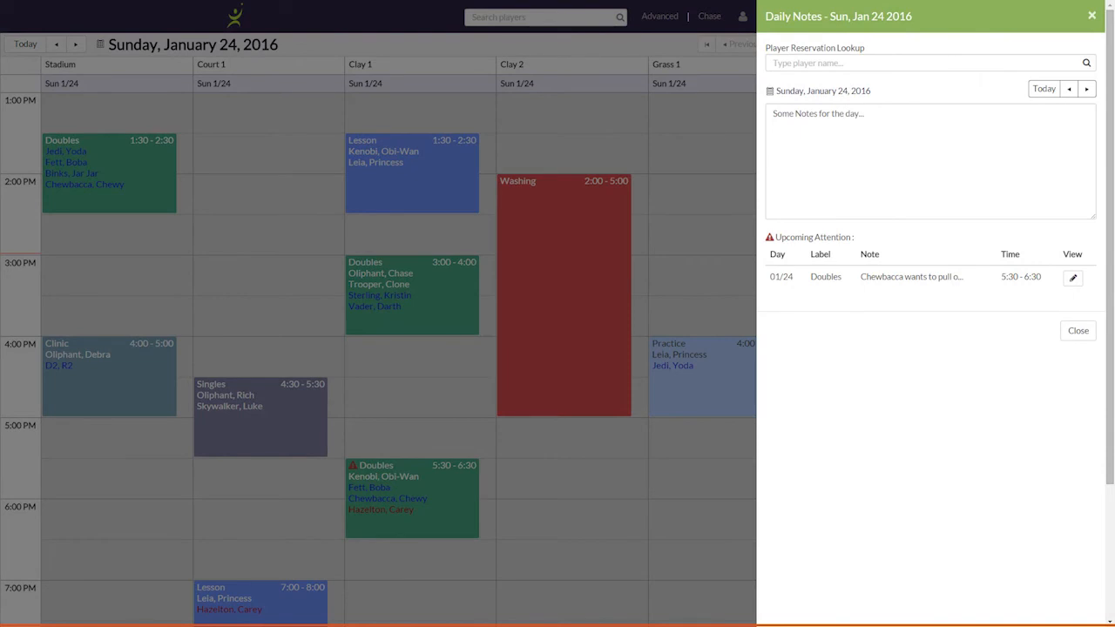
# Step: Look up a club member's upcoming reservations in the daily notes and examine the players listed
pyautogui.click(967, 65)
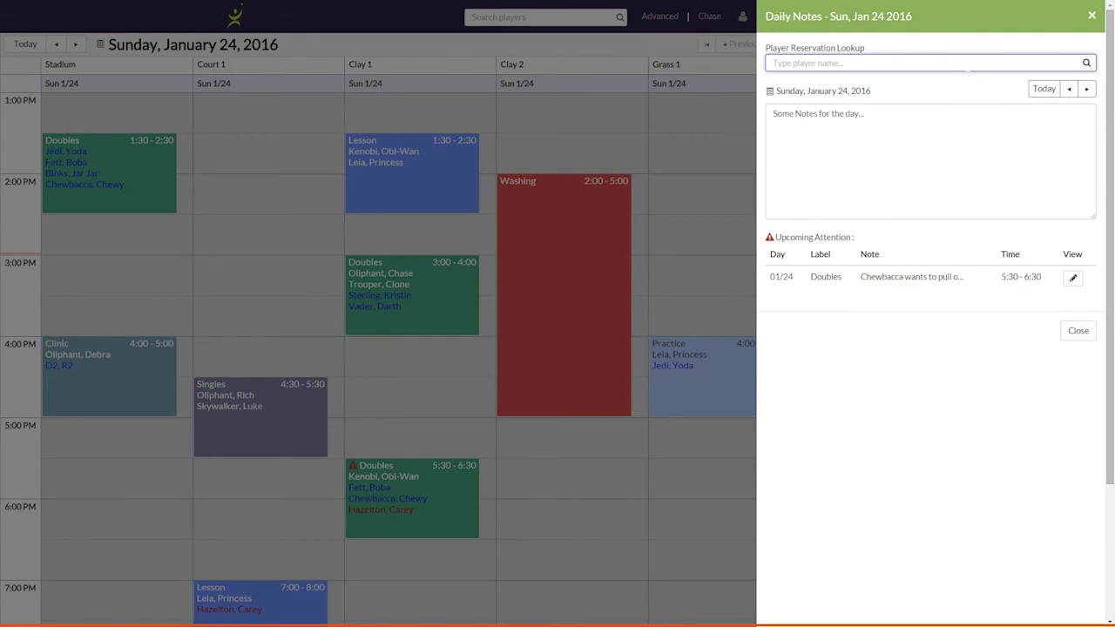
pyautogui.write('oli')
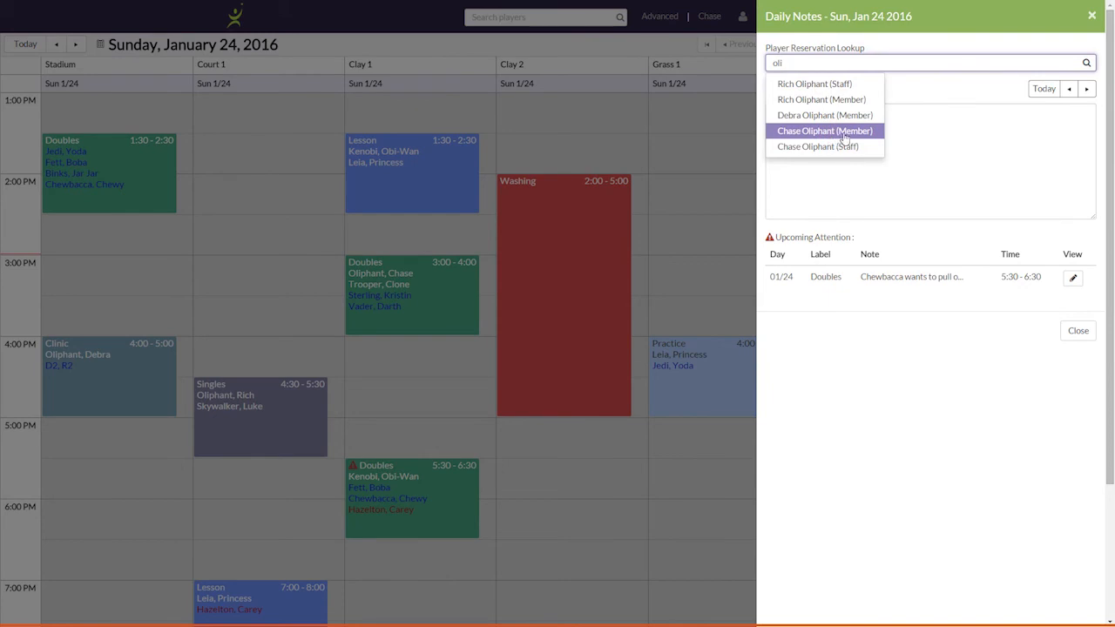
pyautogui.click(831, 137)
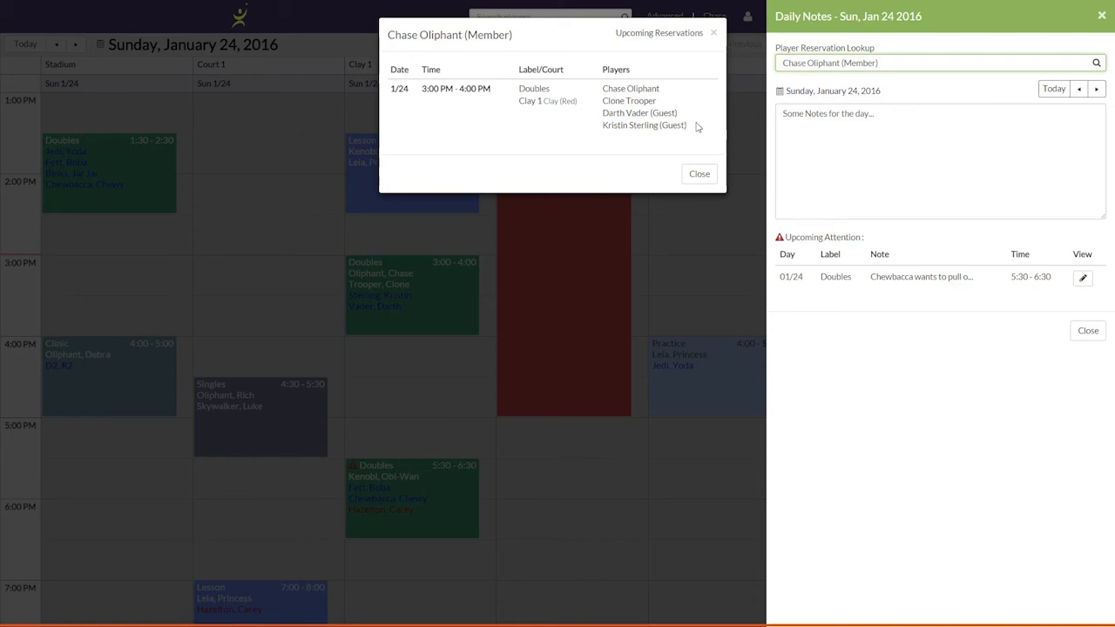
pyautogui.moveTo(696, 128); pyautogui.dragTo(600, 90)
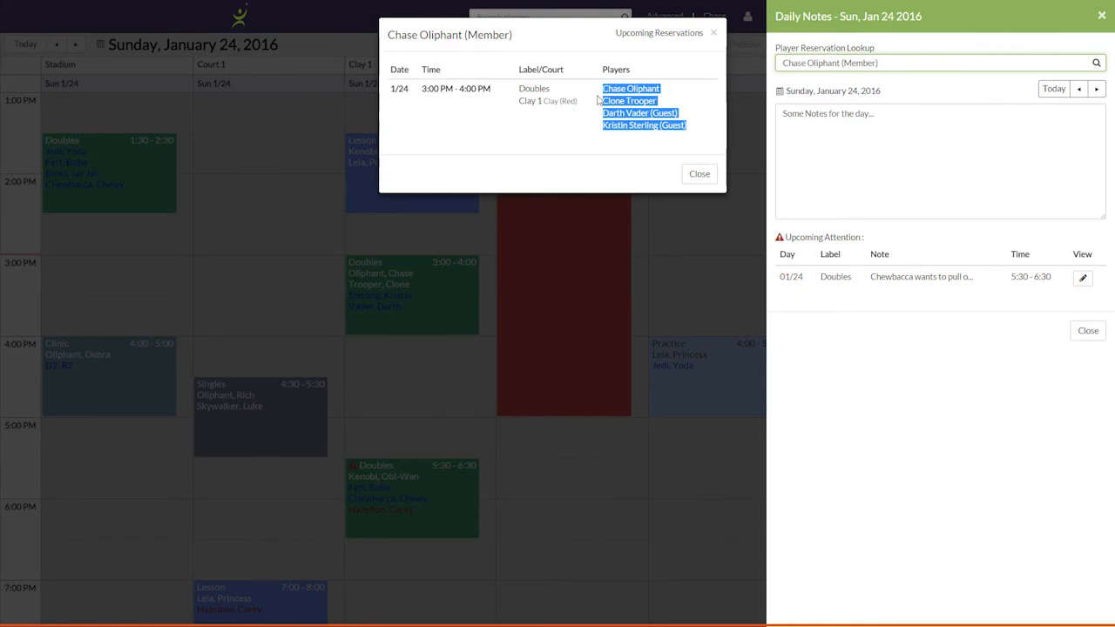
# Step: Close the player's upcoming reservations and the daily notes, and confirm attendance for the 3:00–4:00 PM doubles on the player's home page
pyautogui.click(583, 110)
pyautogui.click(699, 174)
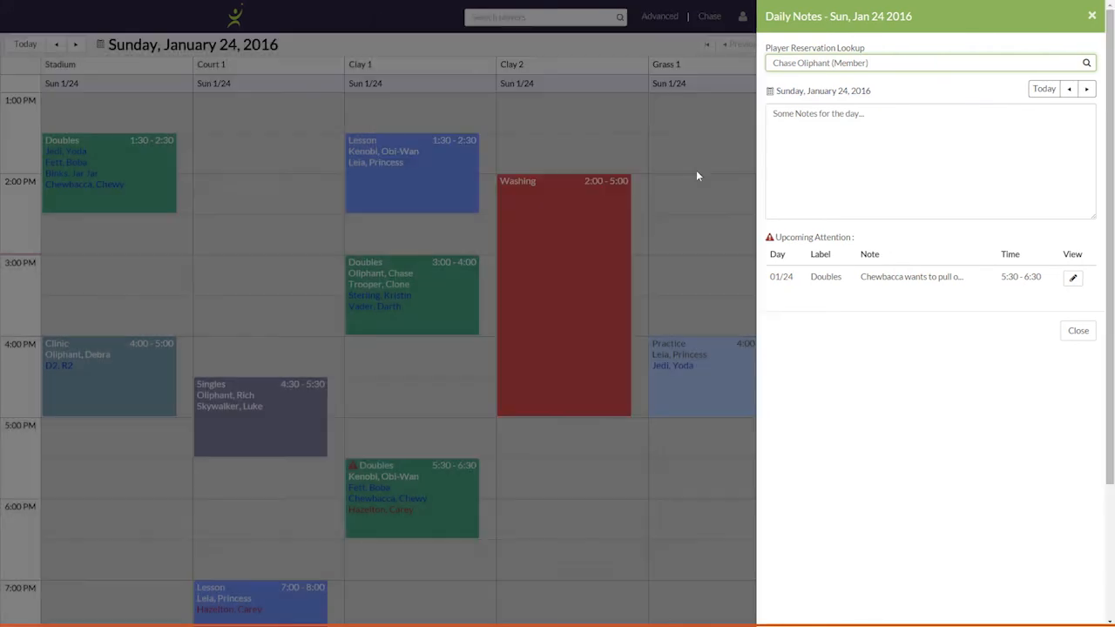
pyautogui.click(1088, 330)
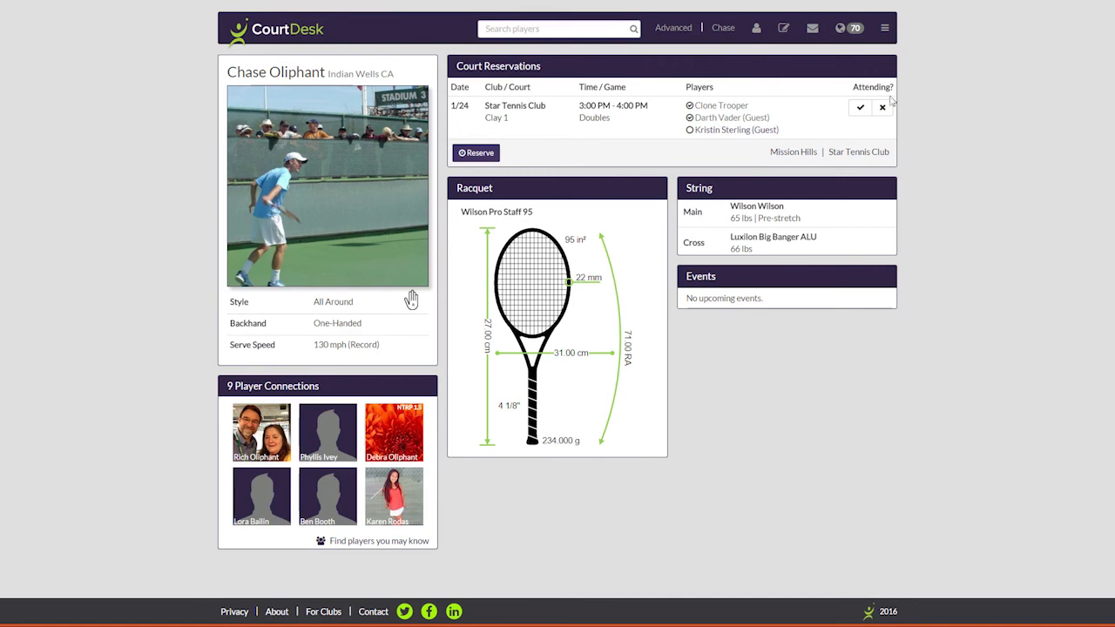
pyautogui.click(859, 107)
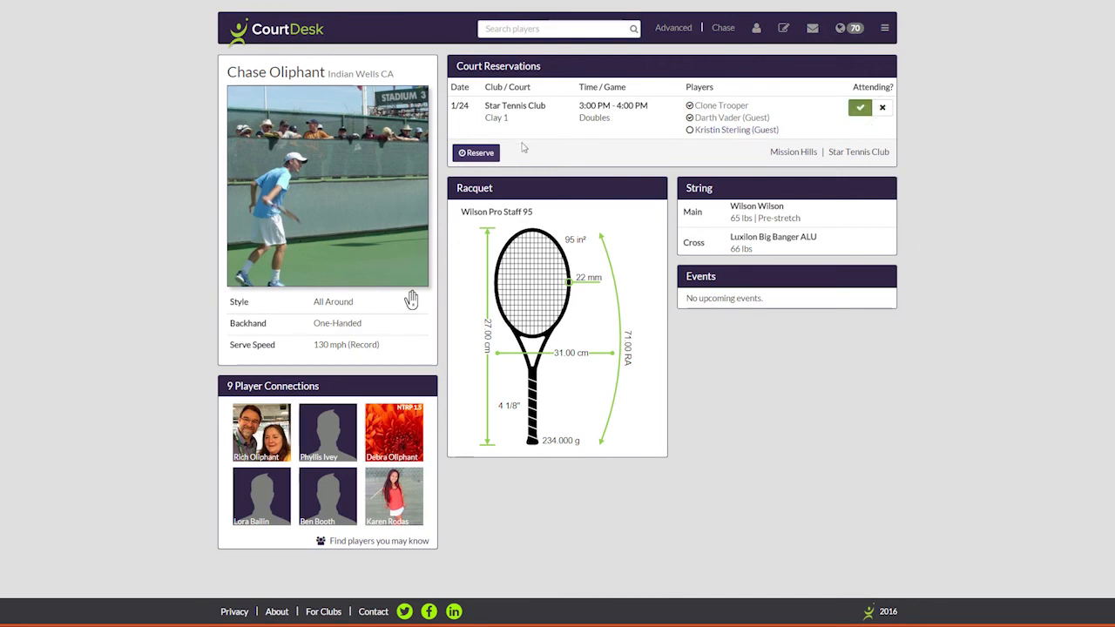
# Step: Open the court book of Star Tennis Club
pyautogui.click(885, 28)
pyautogui.moveTo(789, 228)
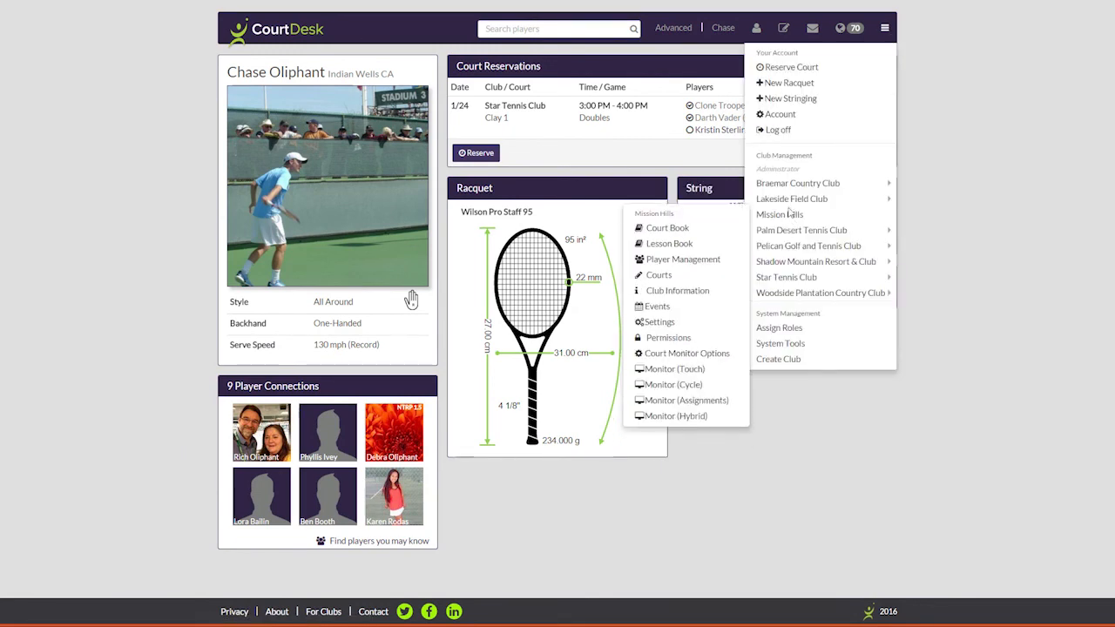
pyautogui.moveTo(798, 283)
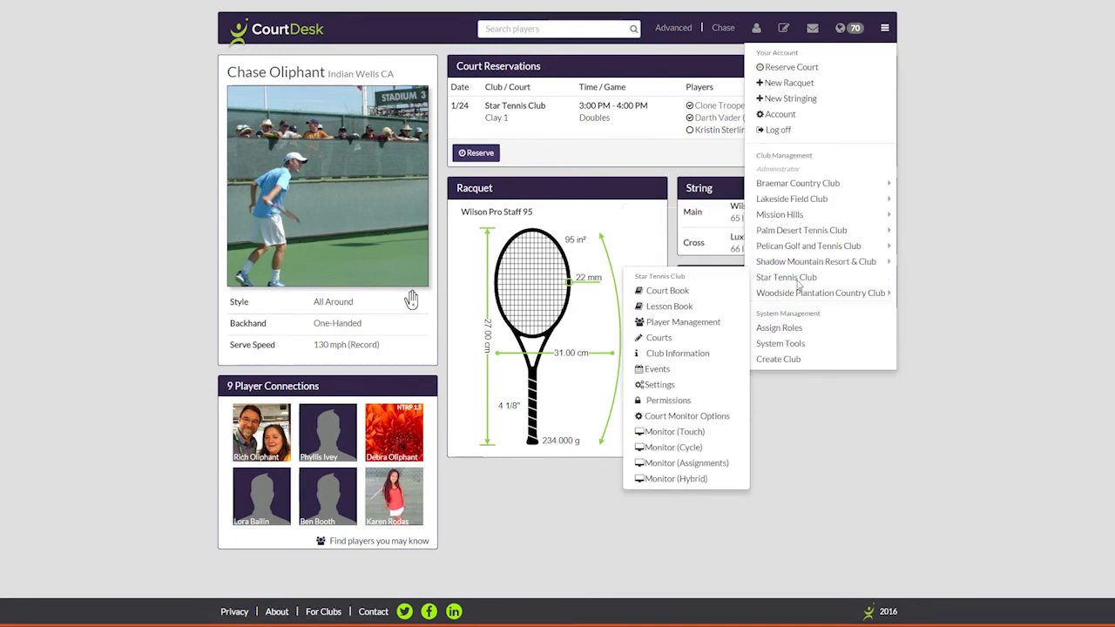
pyautogui.click(690, 294)
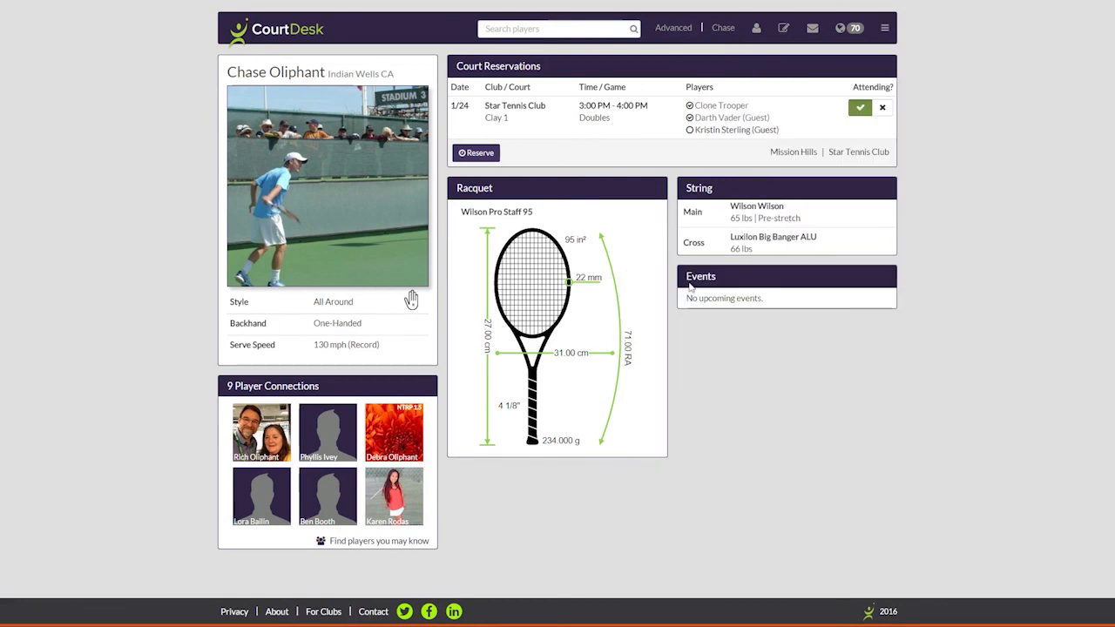
# Step: Move the flagged 5:30–6:30 doubles reservation from Clay 1 to Court 1 at 6:00–7:00
pyautogui.scroll(-1, 374, 431)
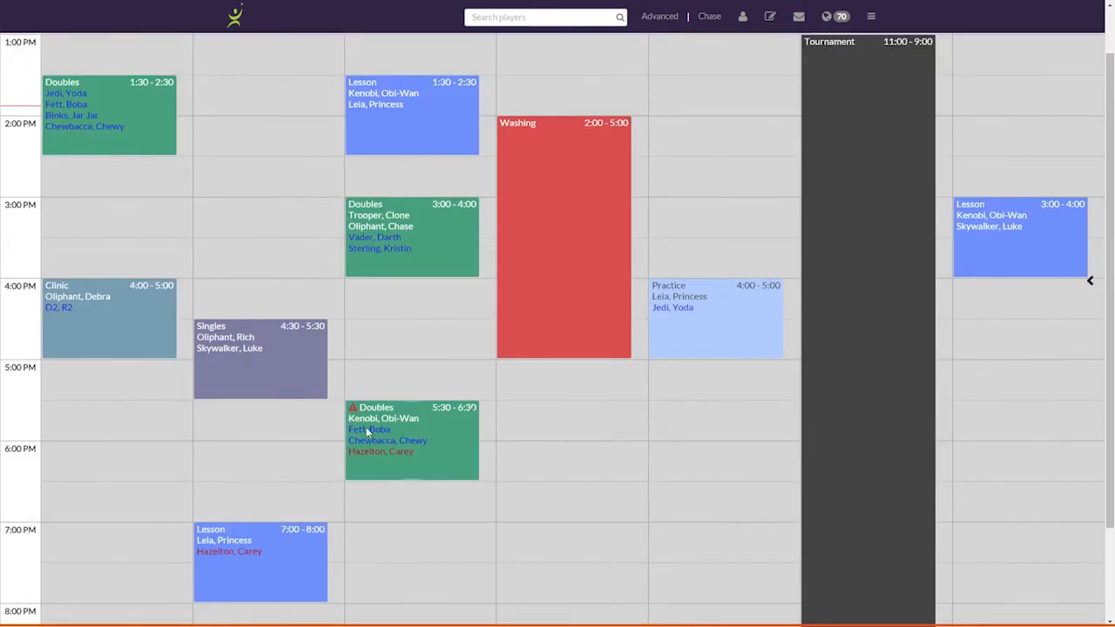
pyautogui.scroll(-1, 368, 431)
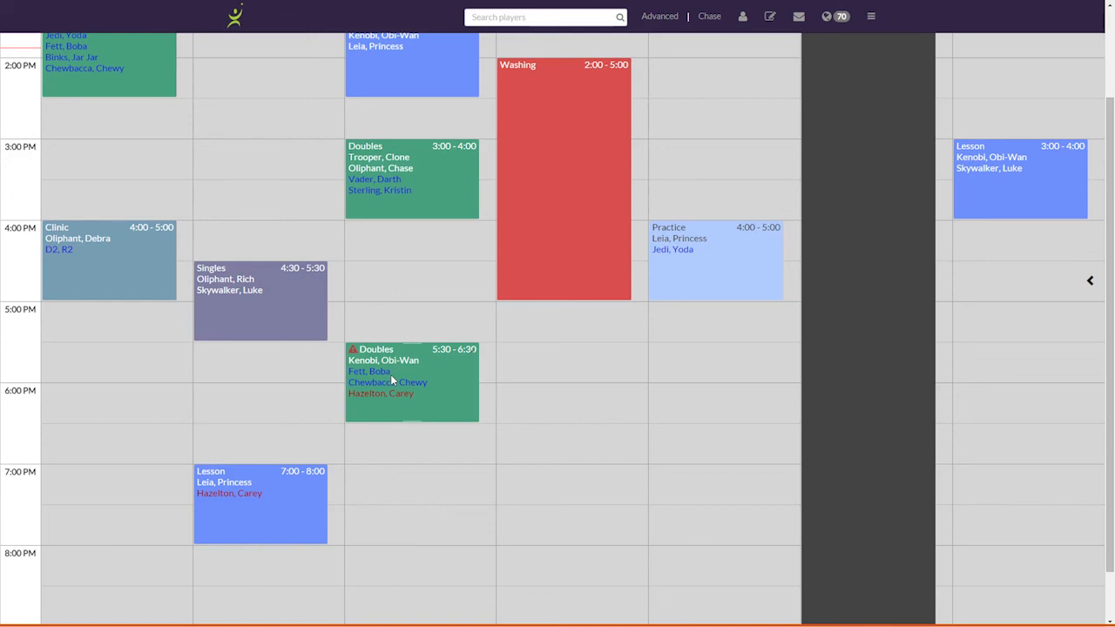
pyautogui.moveTo(390, 374); pyautogui.dragTo(292, 393)
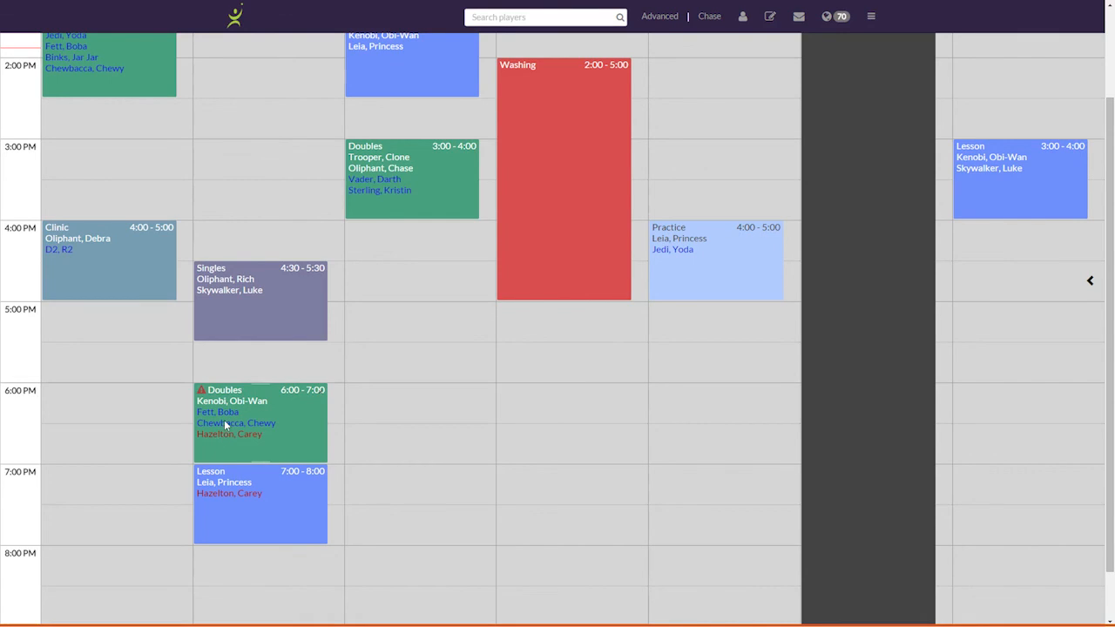
# Step: Open Star Tennis Club's lesson book for the first teaching pro listed
pyautogui.scroll(2, 381, 453)
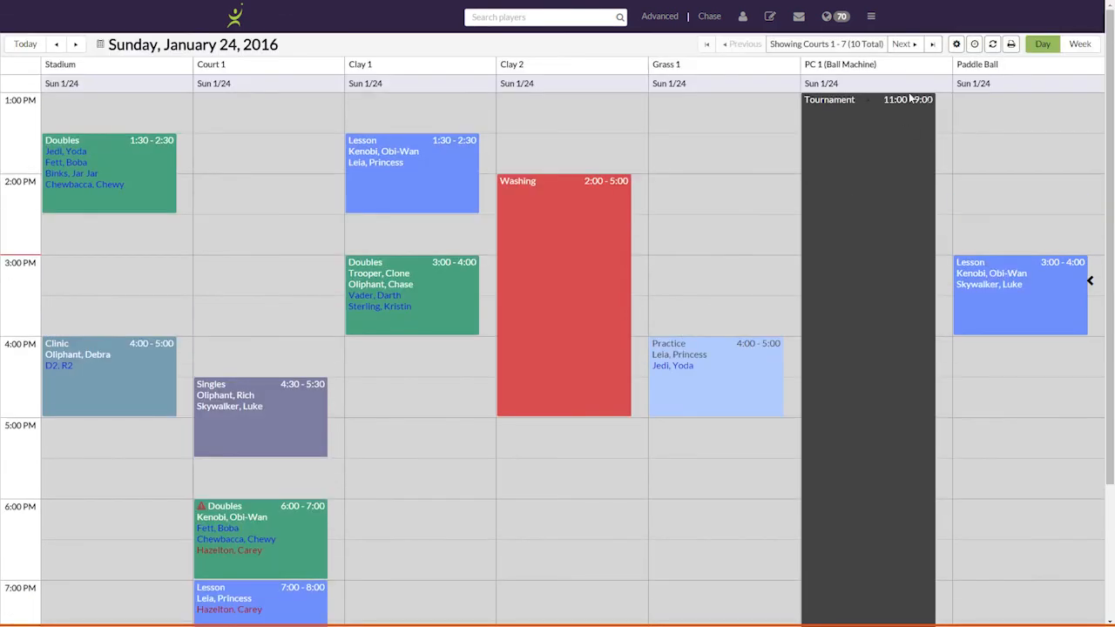
pyautogui.click(871, 16)
pyautogui.moveTo(768, 207)
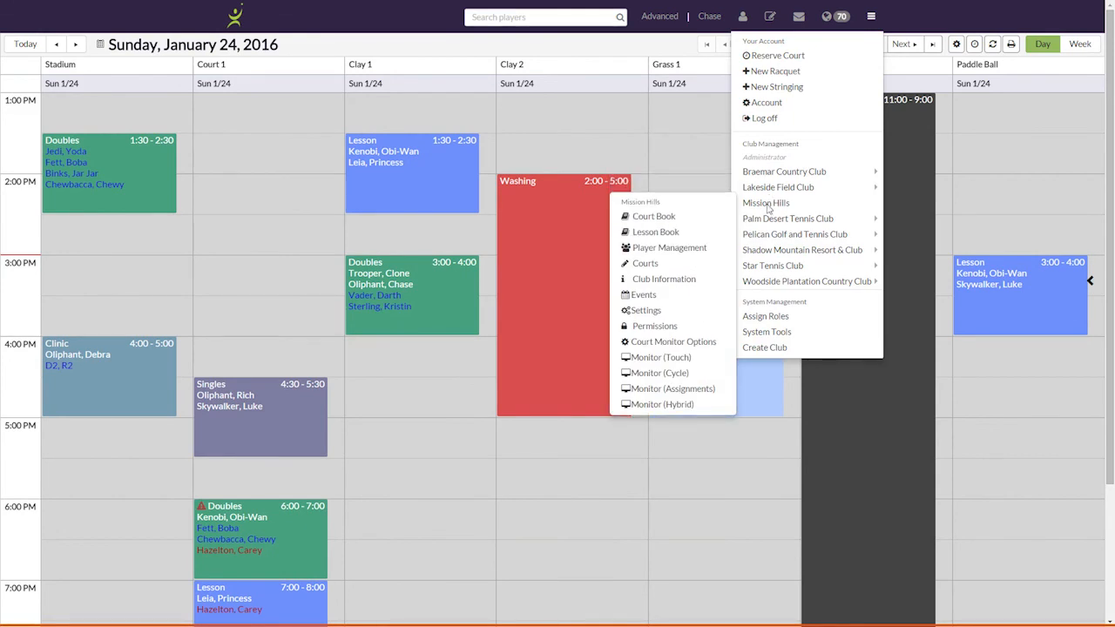
pyautogui.moveTo(771, 265)
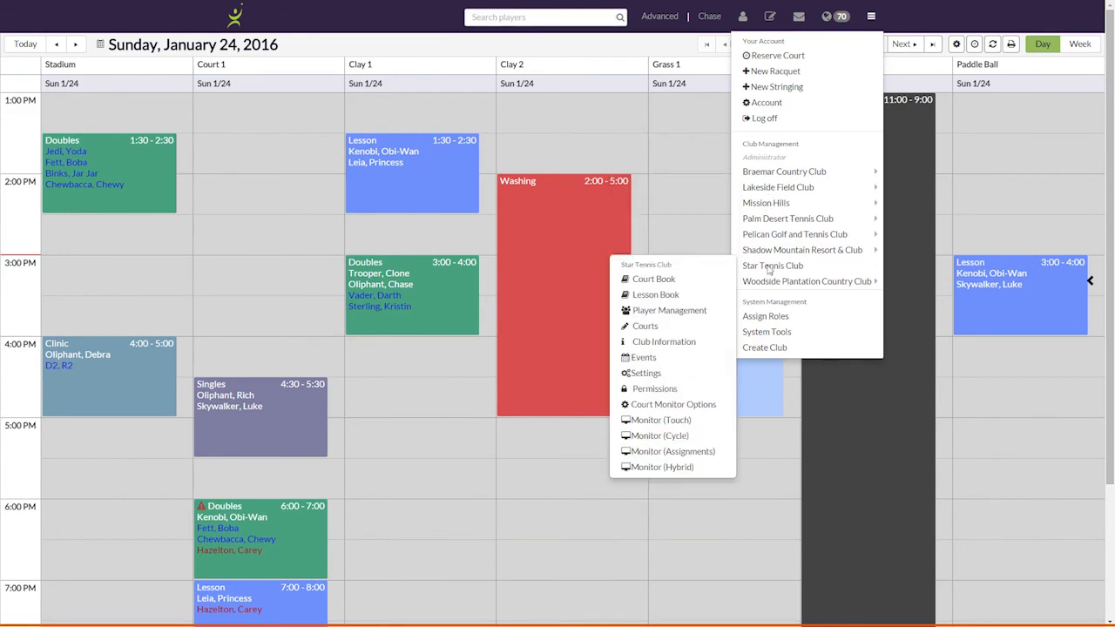
pyautogui.click(668, 296)
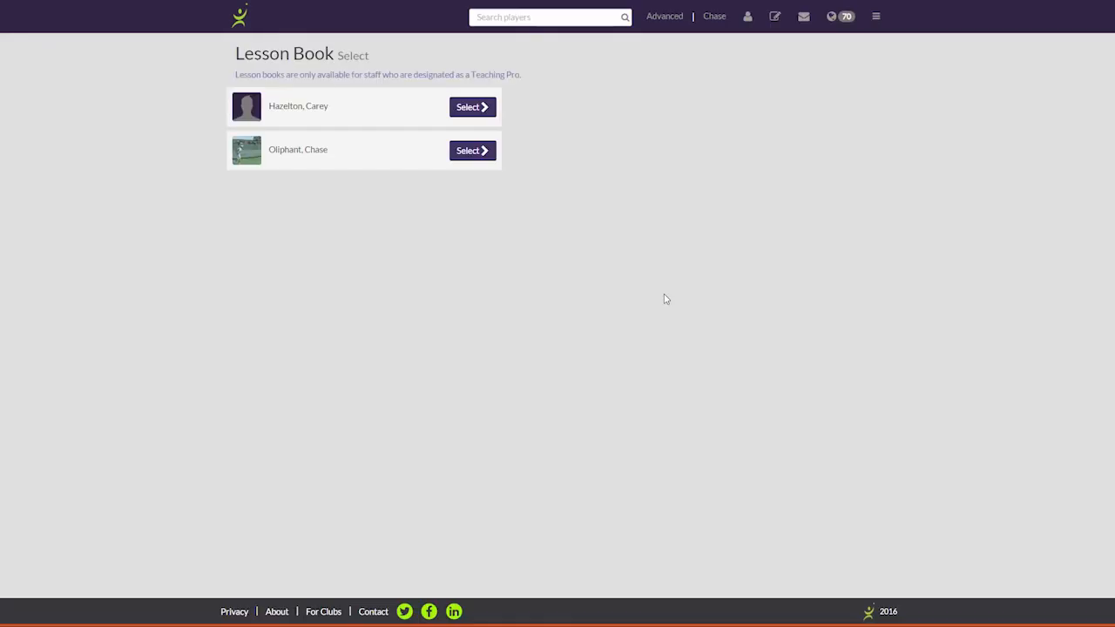
pyautogui.click(473, 108)
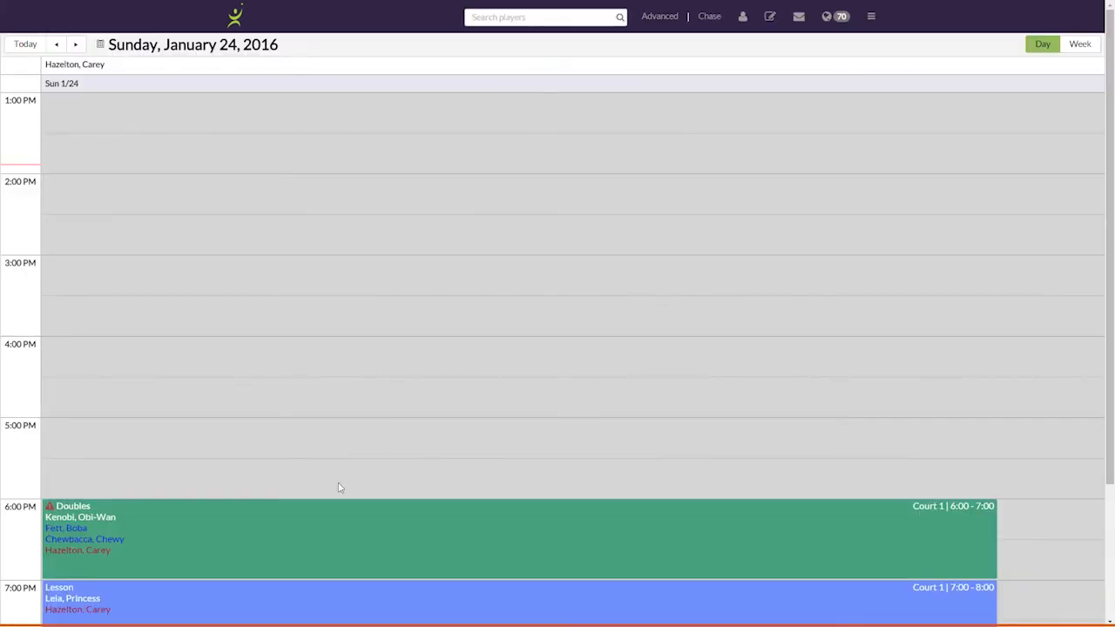
# Step: Move the flagged doubles reservation to 5:30–6:30 in the teaching pro's lesson book
pyautogui.scroll(-3, 334, 470)
pyautogui.moveTo(281, 367); pyautogui.dragTo(288, 309)
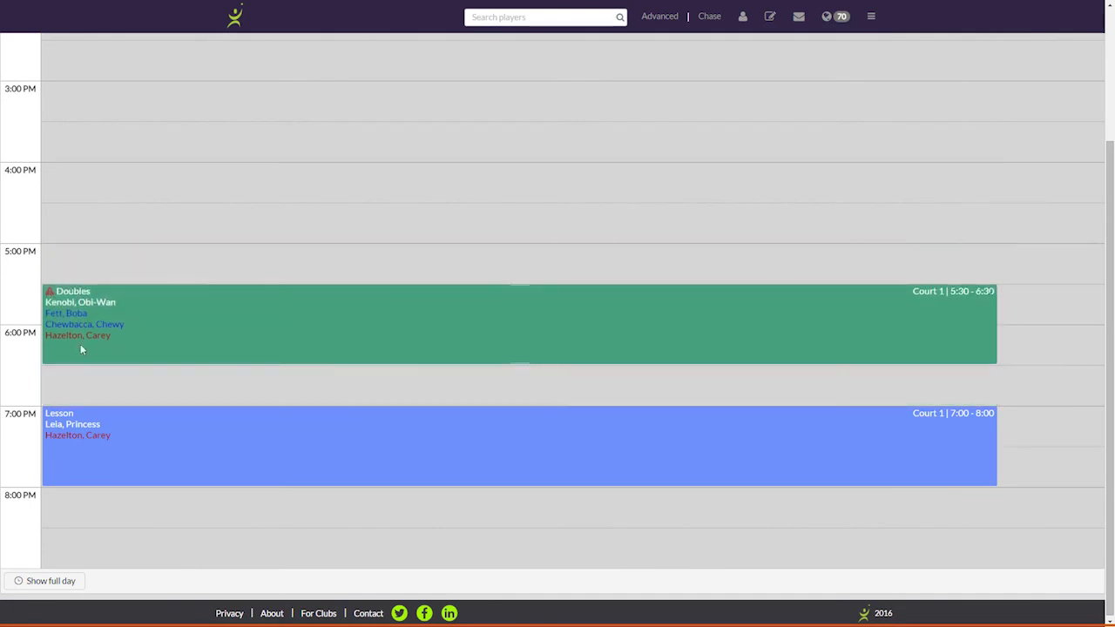
pyautogui.scroll(3, 222, 458)
pyautogui.scroll(-3, 255, 456)
pyautogui.scroll(3, 259, 454)
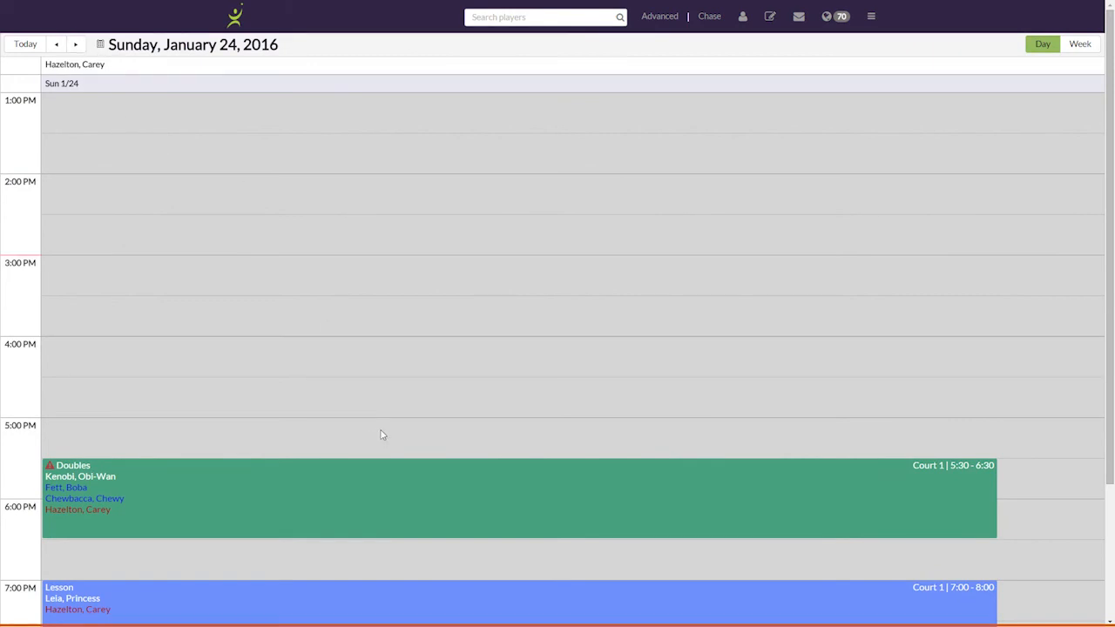
# Step: Open the flagged doubles reservation from the lesson book, review its details and close it without changes
pyautogui.scroll(-2, 396, 431)
pyautogui.click(497, 404)
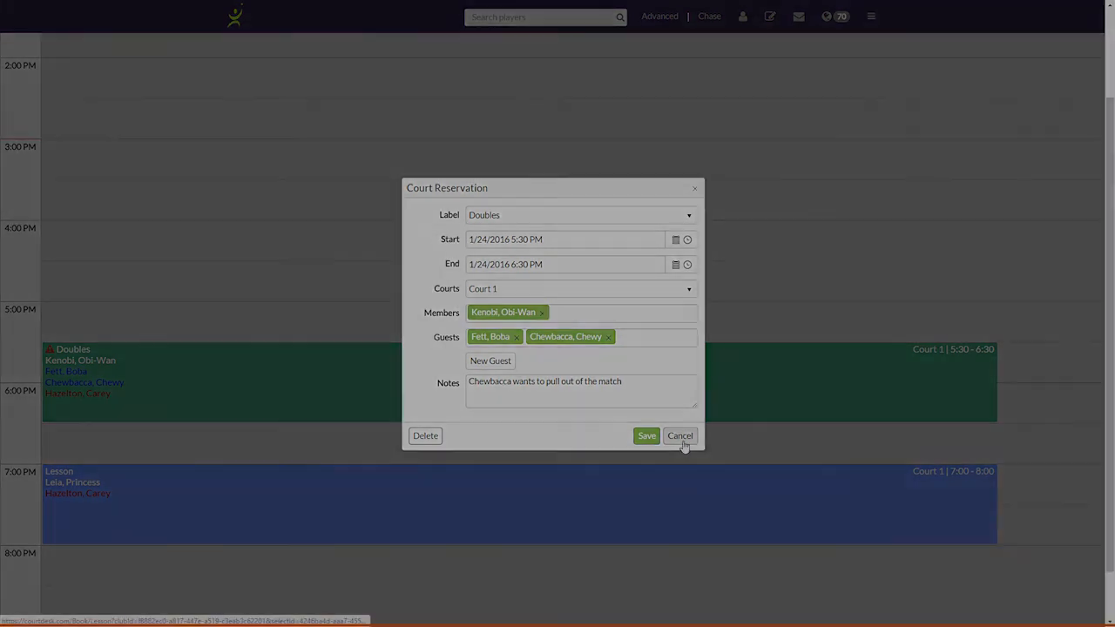
pyautogui.click(680, 435)
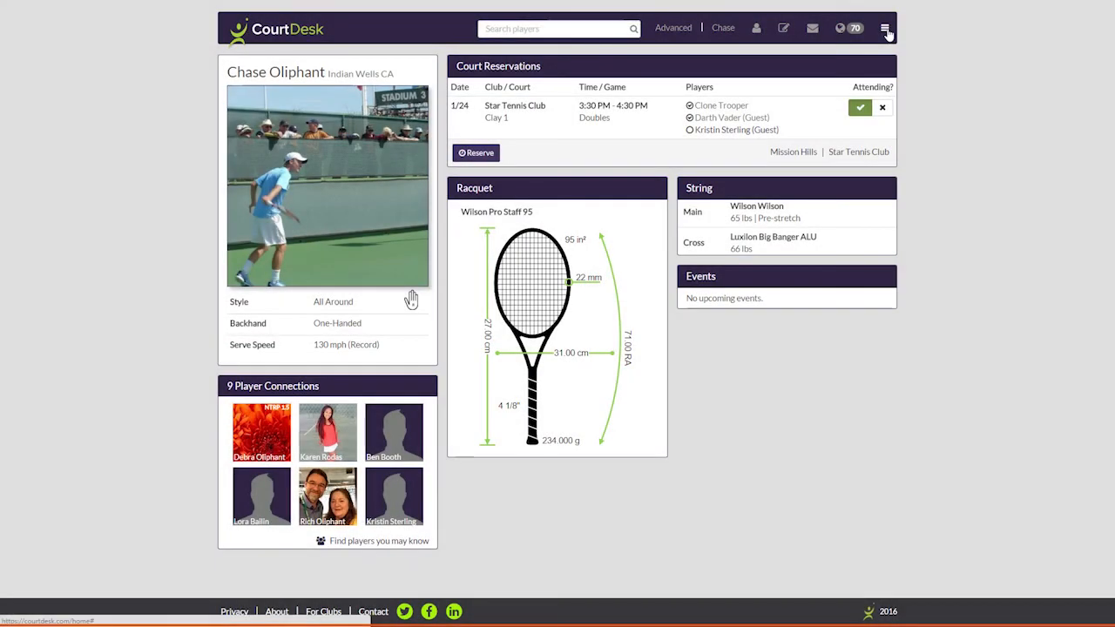
# Step: Open Star Tennis Club's hybrid court monitor and display it full screen
pyautogui.click(884, 29)
pyautogui.moveTo(824, 279)
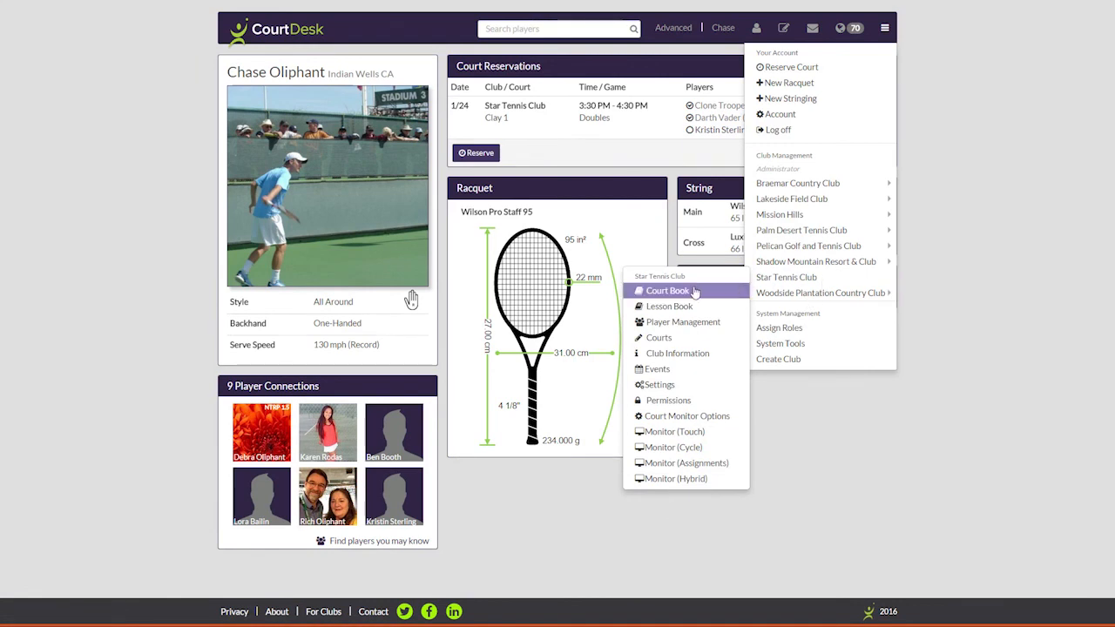
pyautogui.click(700, 480)
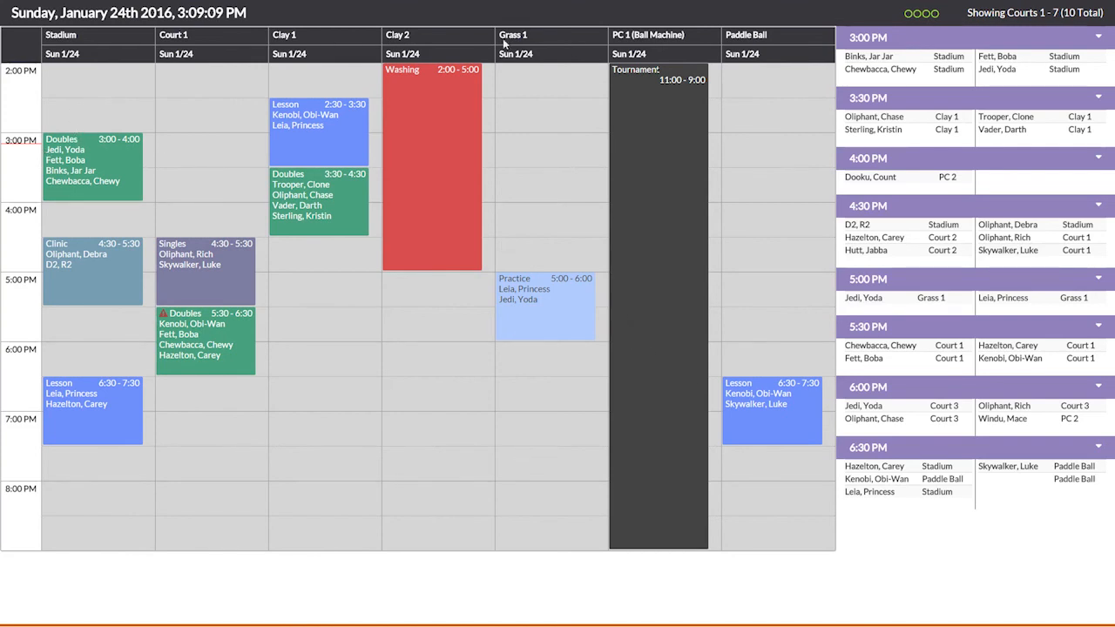
pyautogui.press('F11')
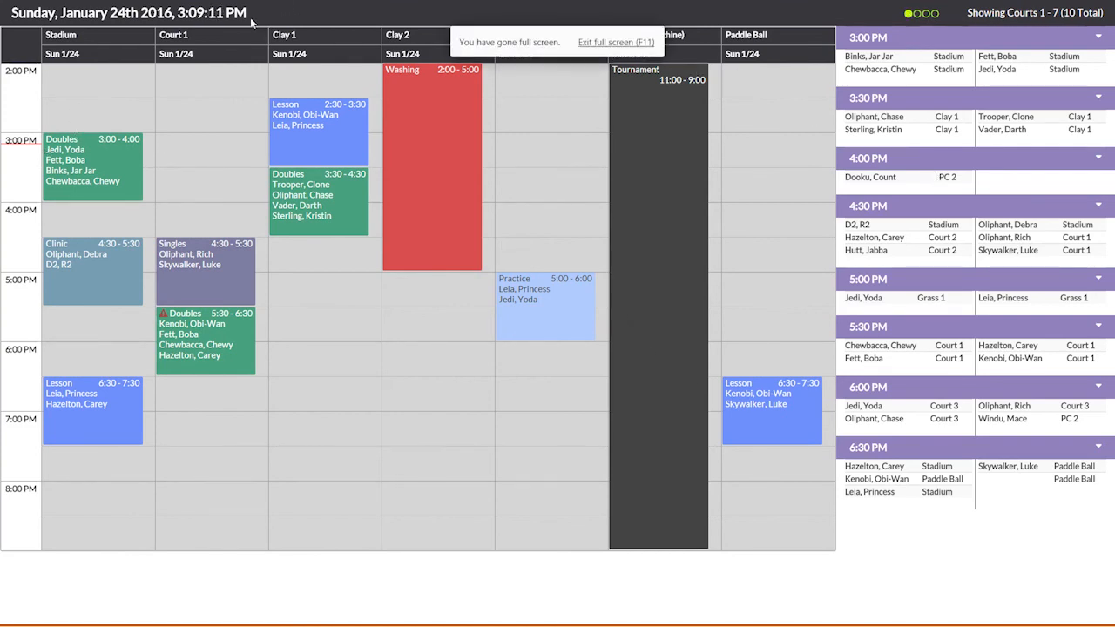
pyautogui.moveTo(250, 22); pyautogui.dragTo(182, 19)
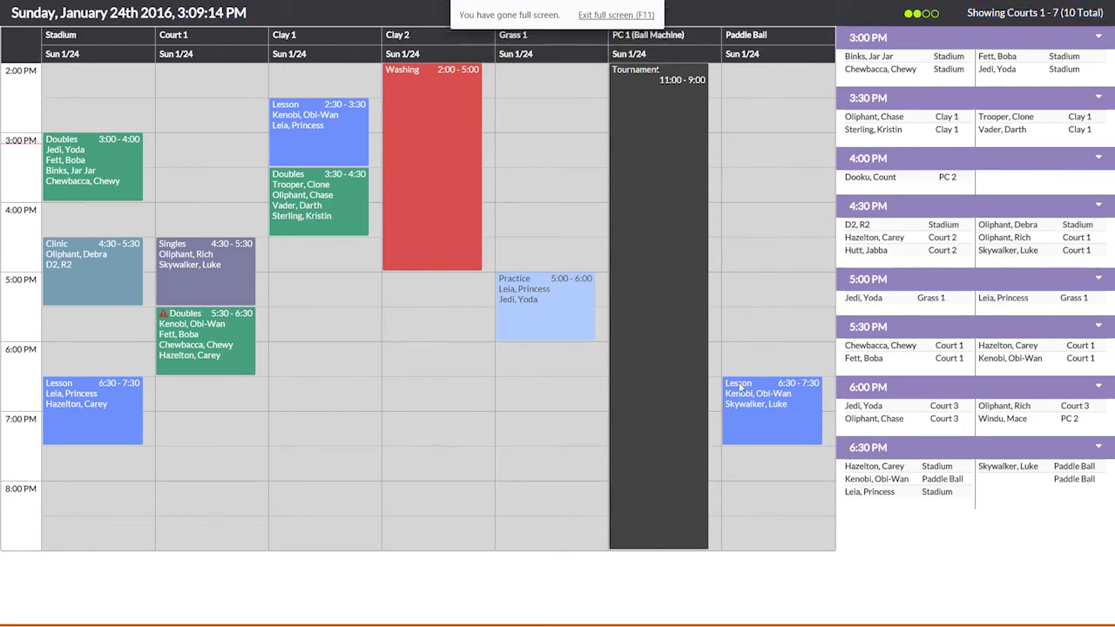